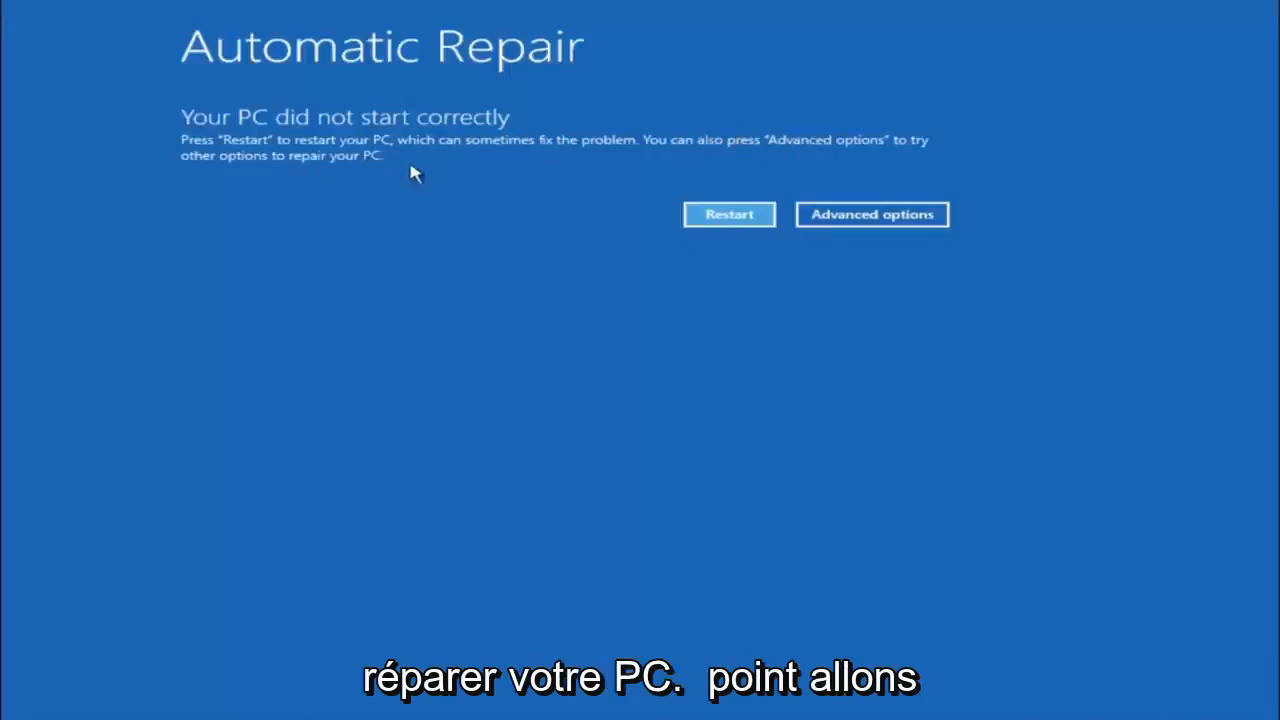
# - Navigate Advanced options > Troubleshoot > Advanced options and launch System Restore
pyautogui.click(872, 214)
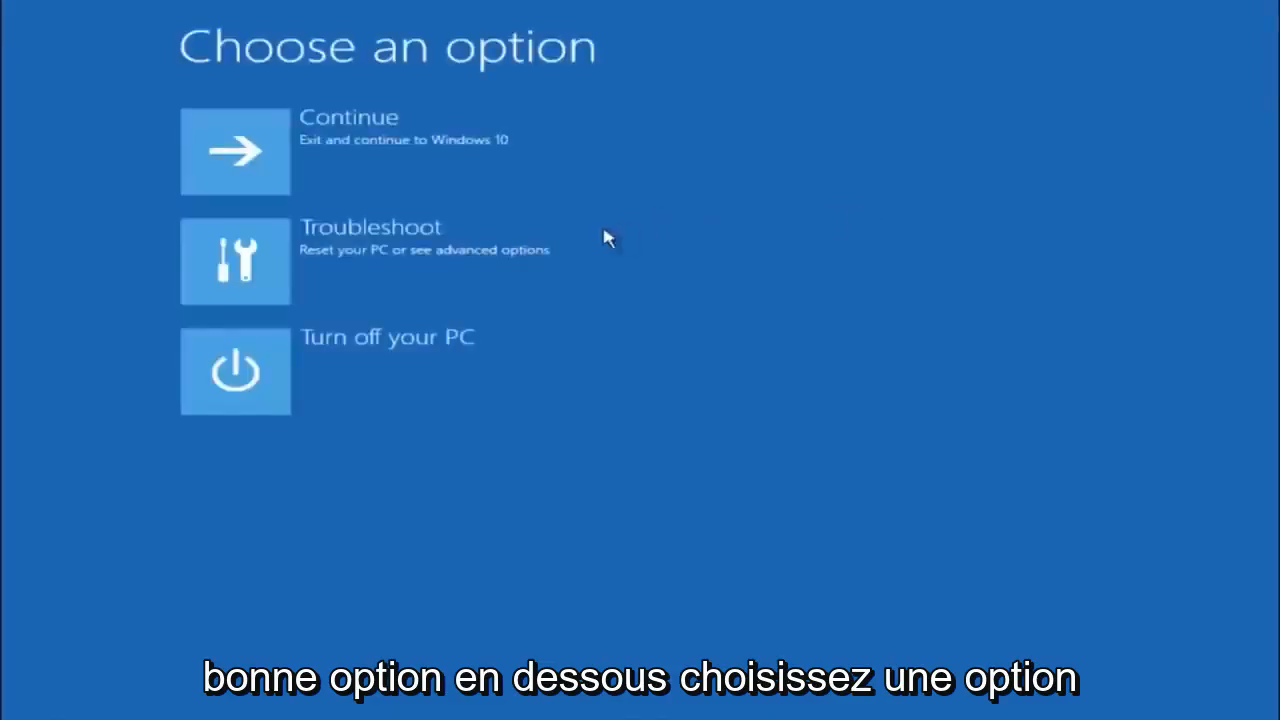
pyautogui.click(300, 255)
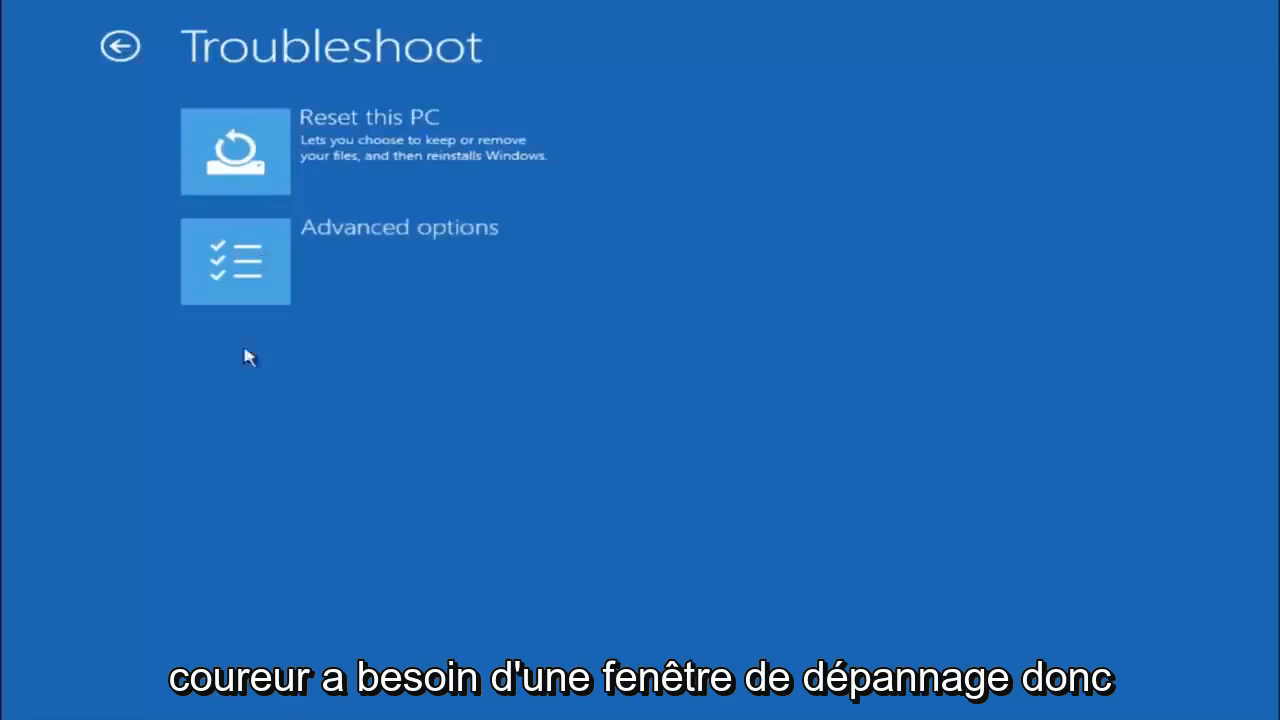
pyautogui.click(289, 270)
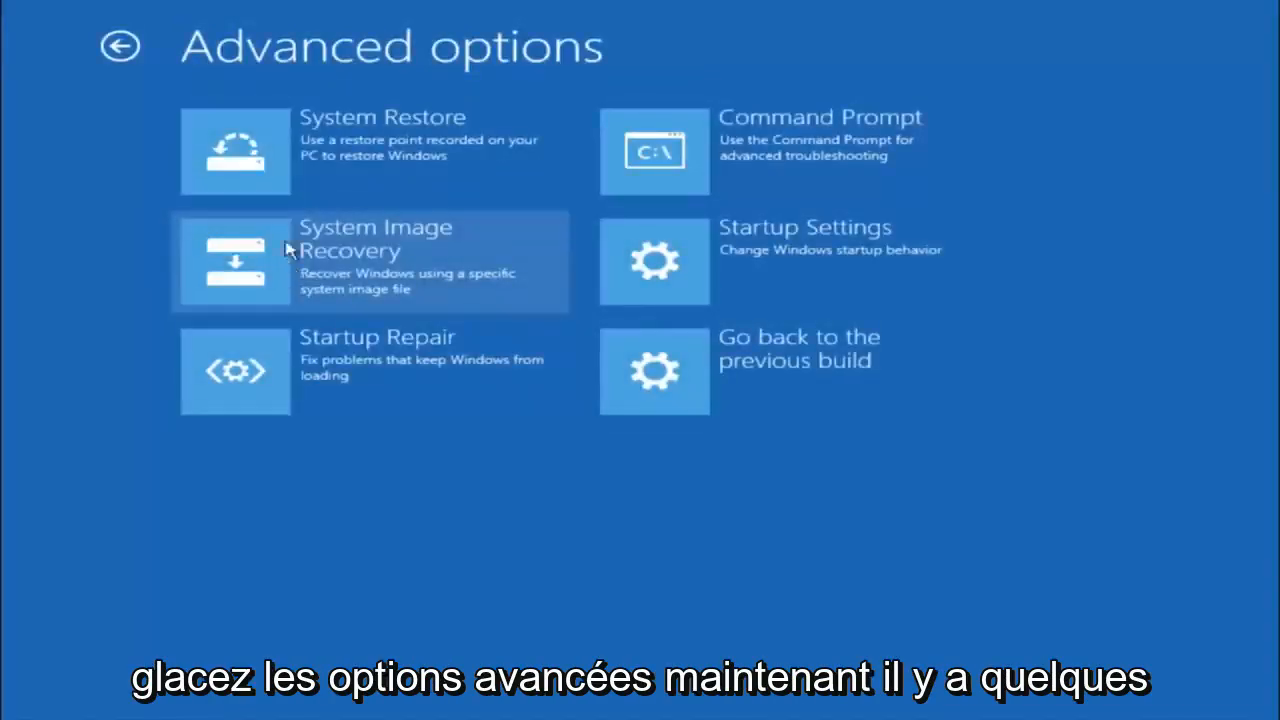
pyautogui.click(303, 150)
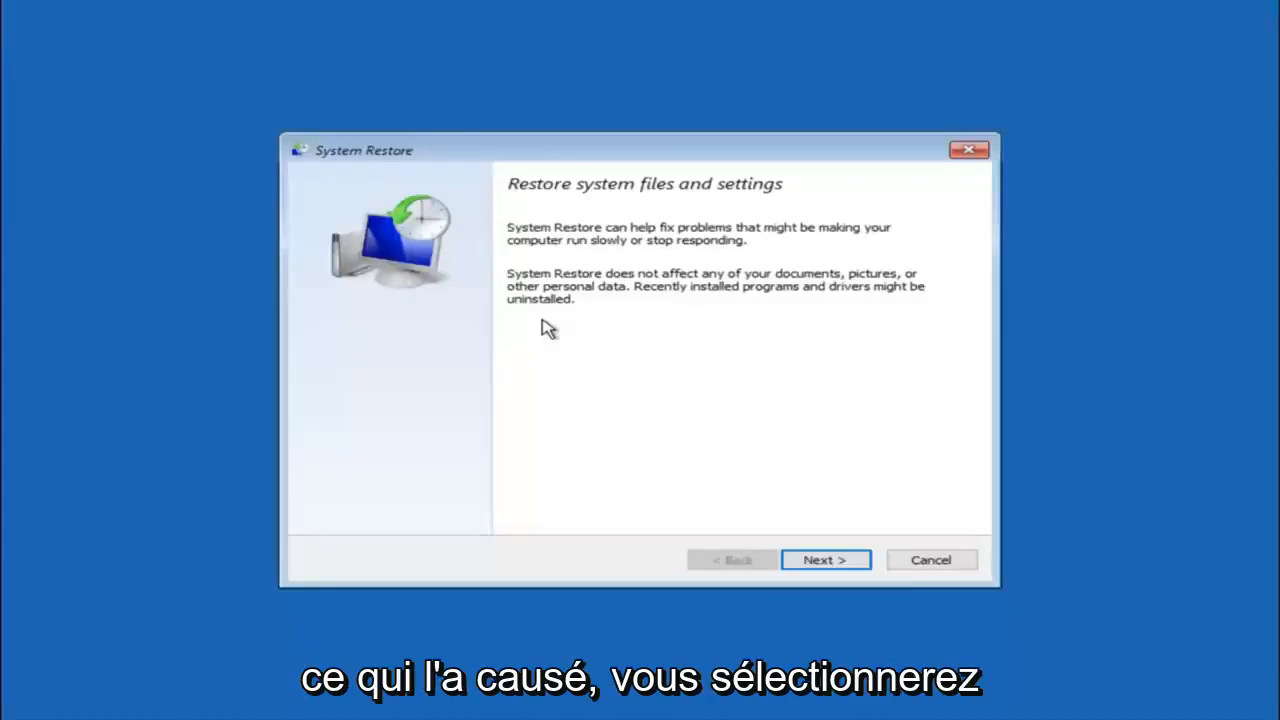
# - Select the 'before update' restore point dated 10/5/2016 and continue to its confirmation page
pyautogui.click(825, 560)
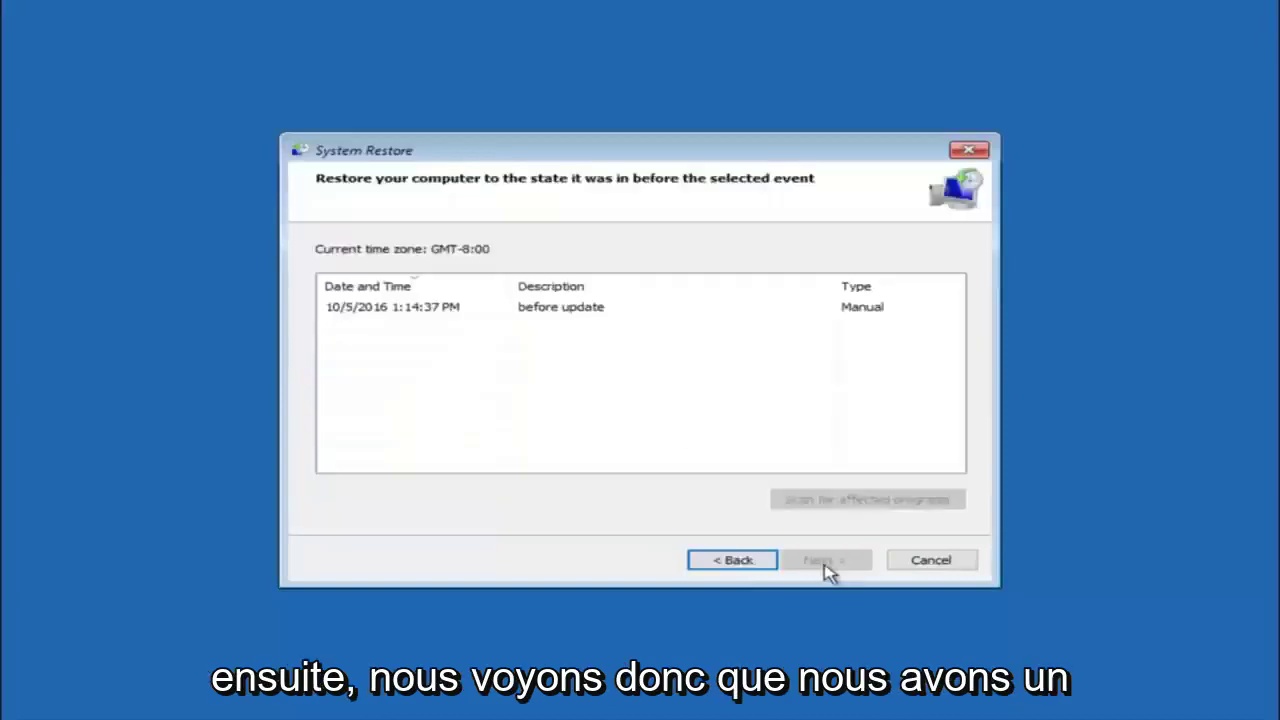
pyautogui.click(370, 312)
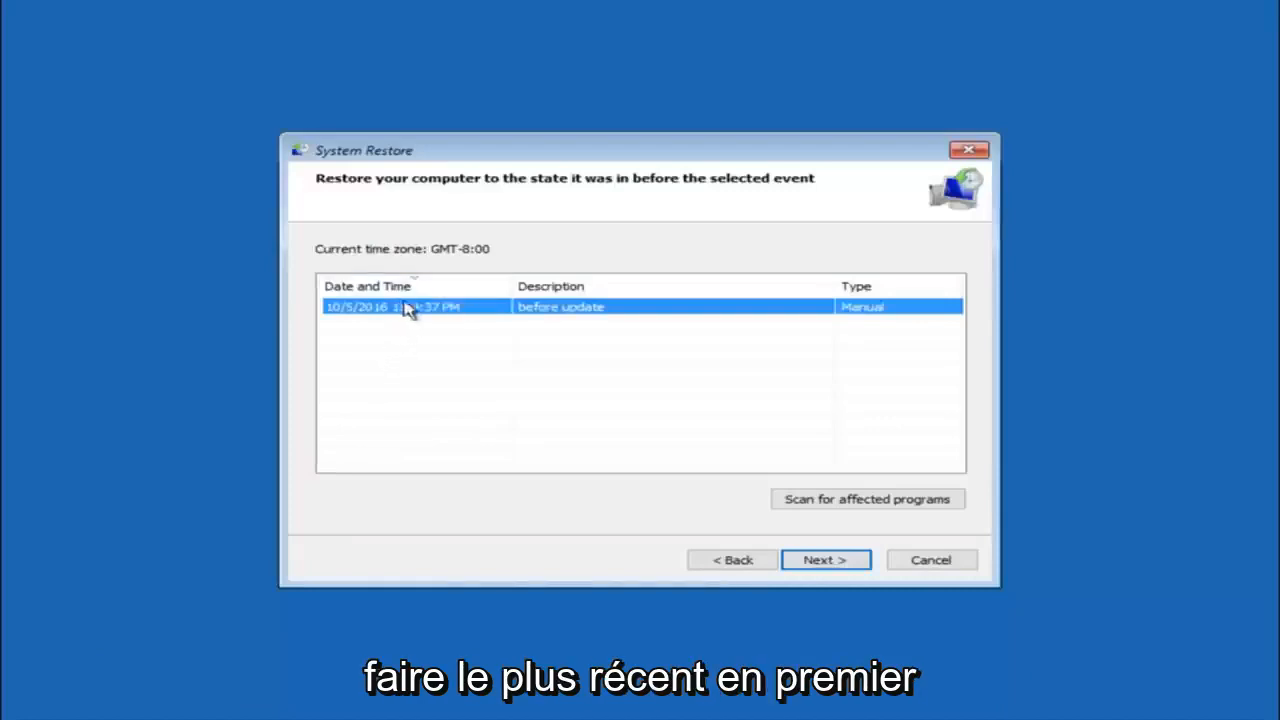
pyautogui.click(825, 560)
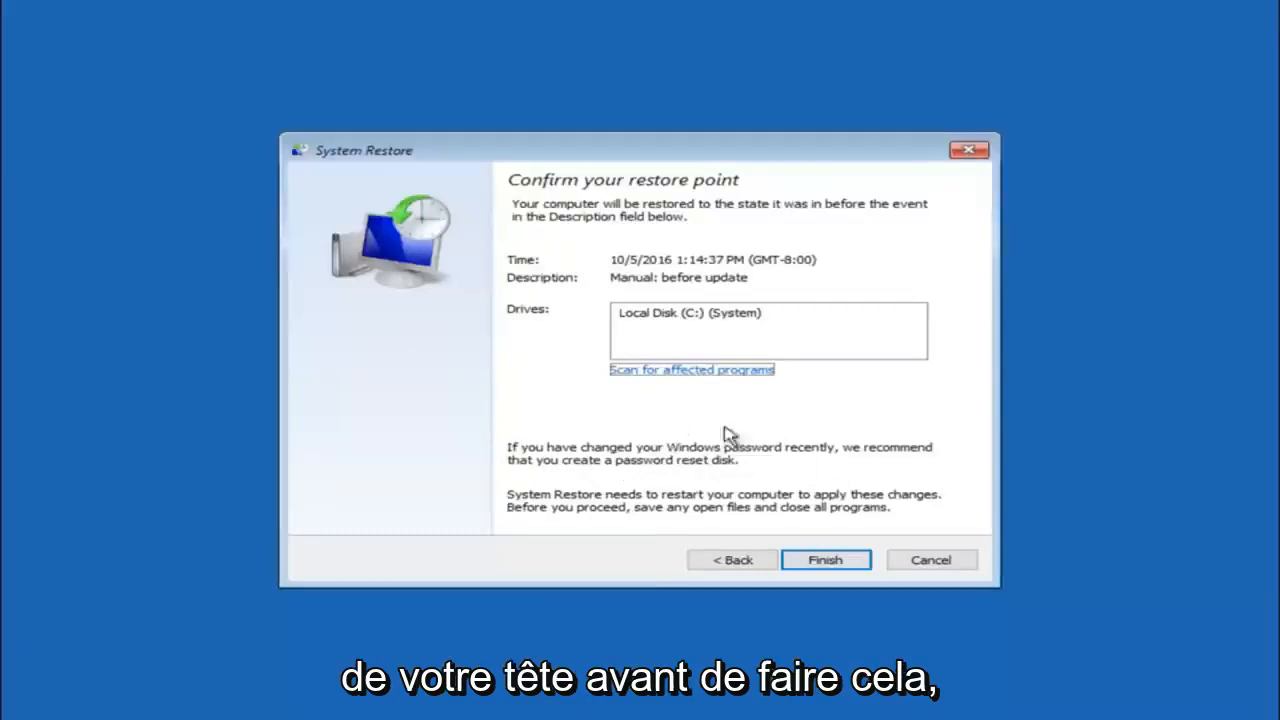
# - Finish the wizard and confirm the warning to start the uninterruptible System Restore
pyautogui.click(830, 562)
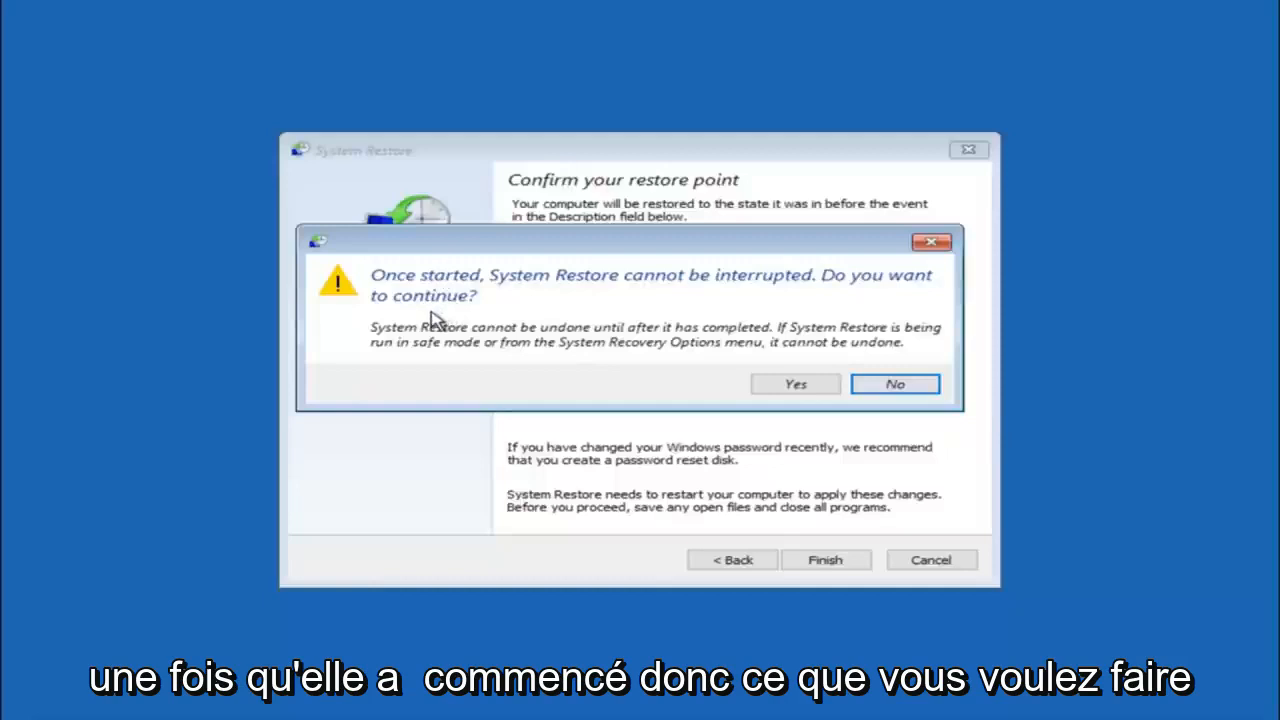
pyautogui.click(794, 385)
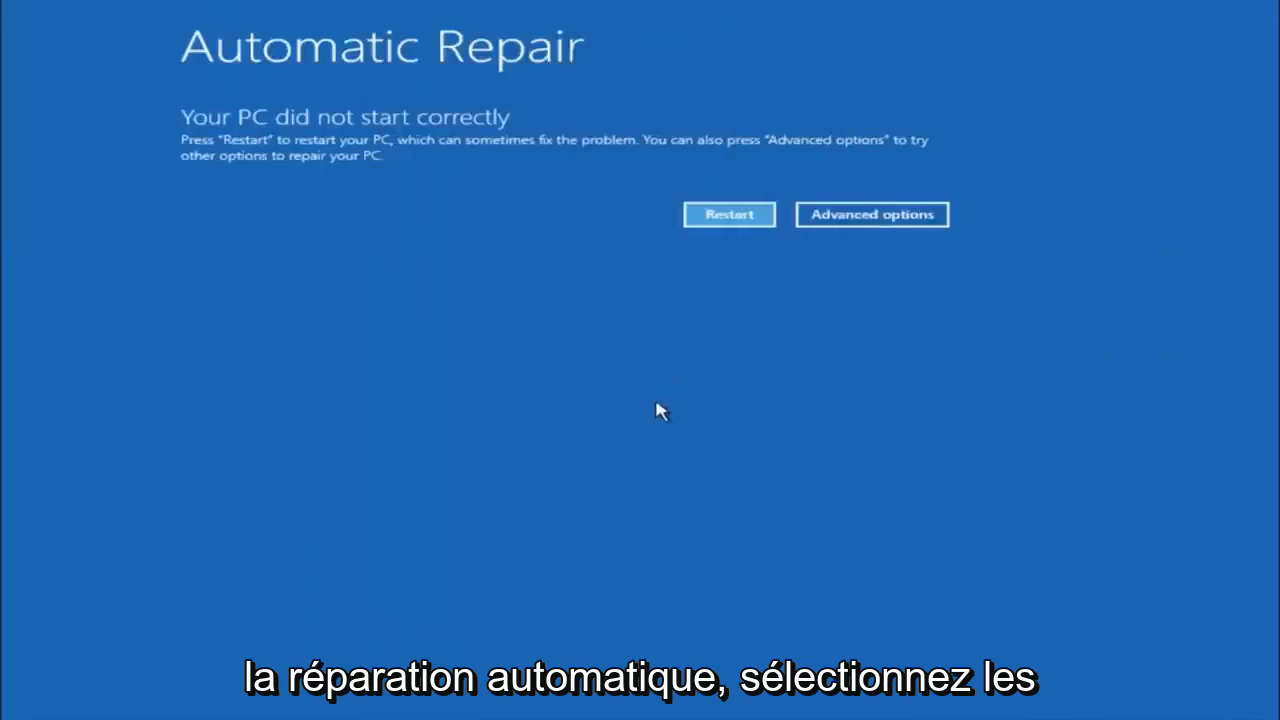
# - Return through Advanced options > Troubleshoot to the Advanced options screen
pyautogui.click(860, 214)
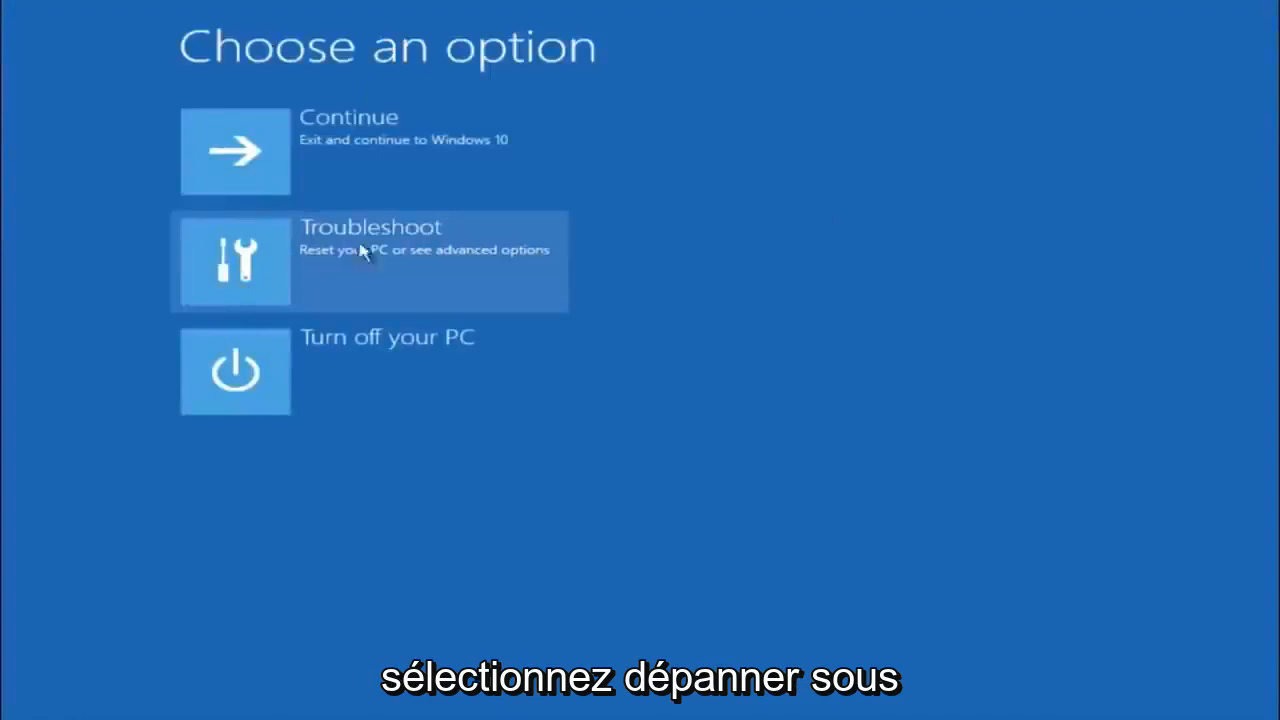
pyautogui.click(305, 268)
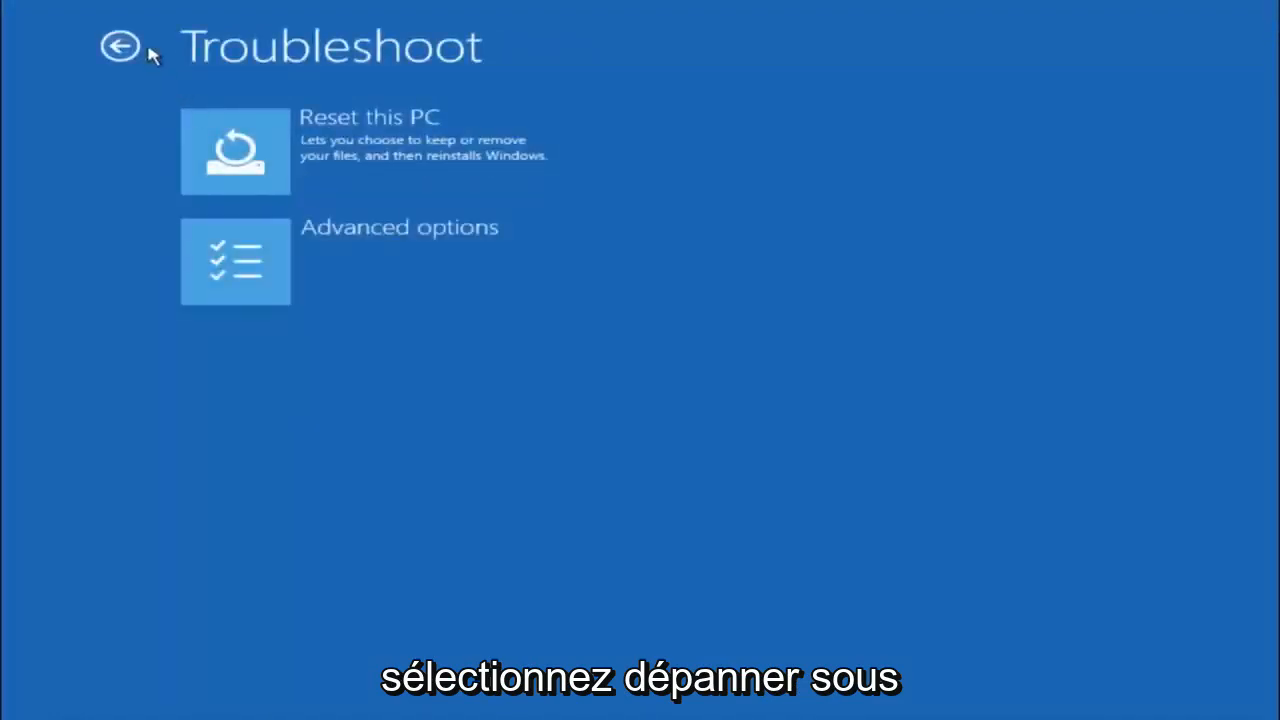
pyautogui.click(310, 262)
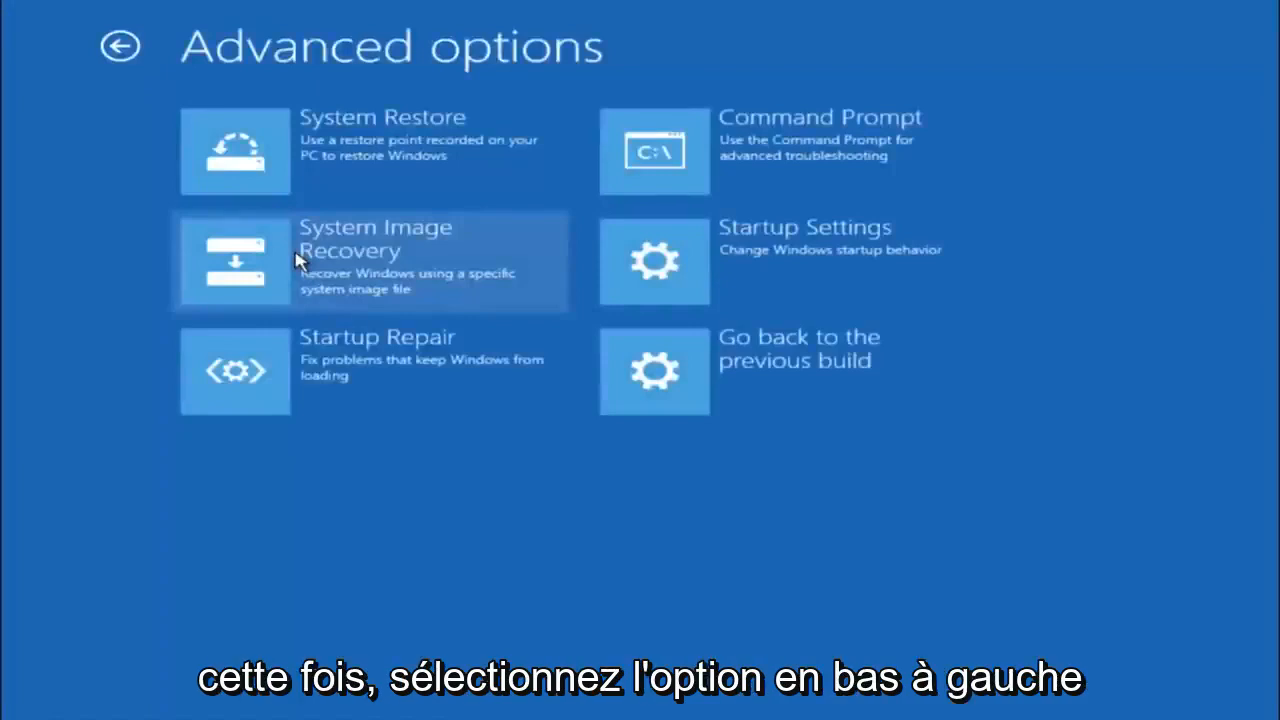
pyautogui.click(304, 402)
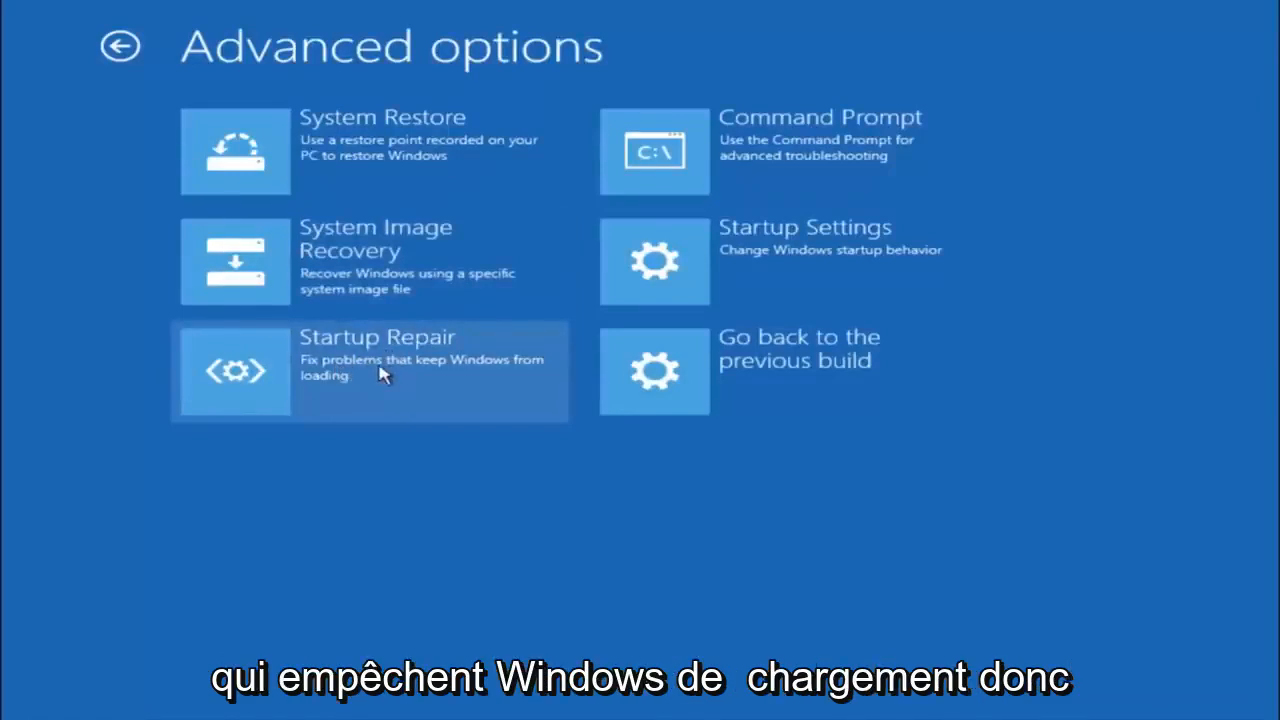
# - Run Startup Repair and let its diagnosis complete
pyautogui.click(247, 378)
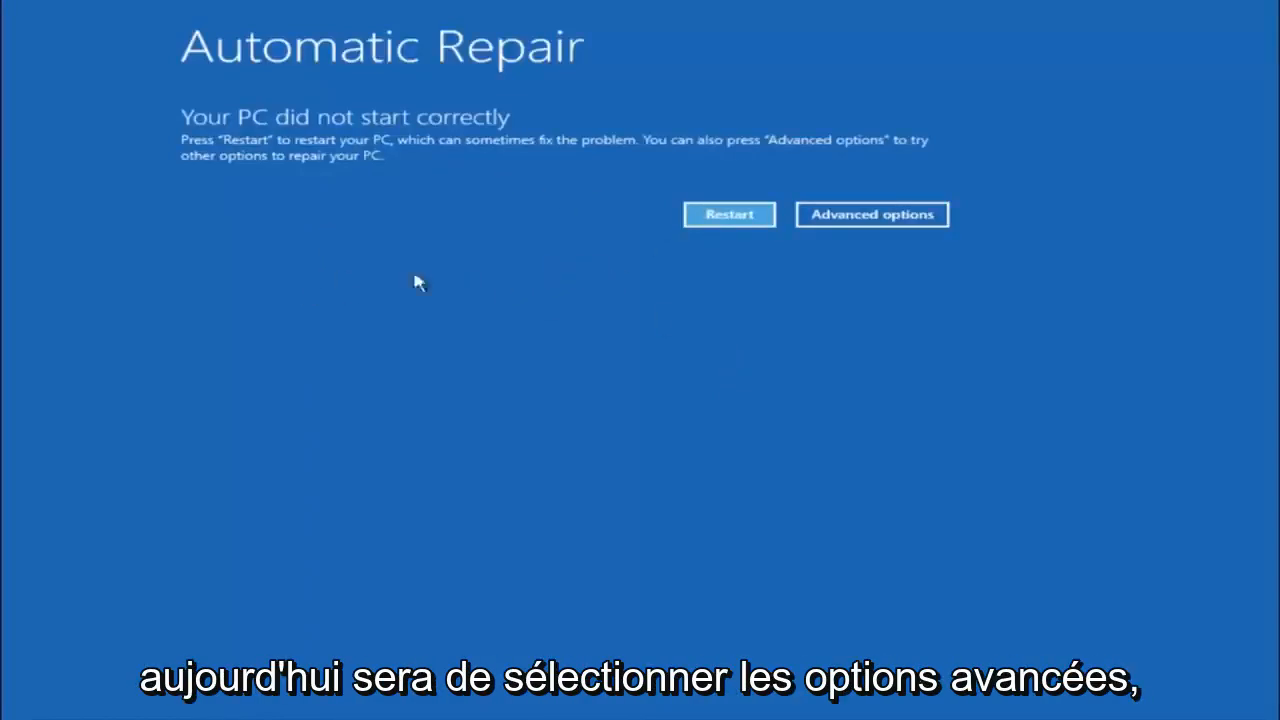
# - Navigate Advanced options > Troubleshoot > Advanced options and launch an administrator Command Prompt
pyautogui.click(860, 214)
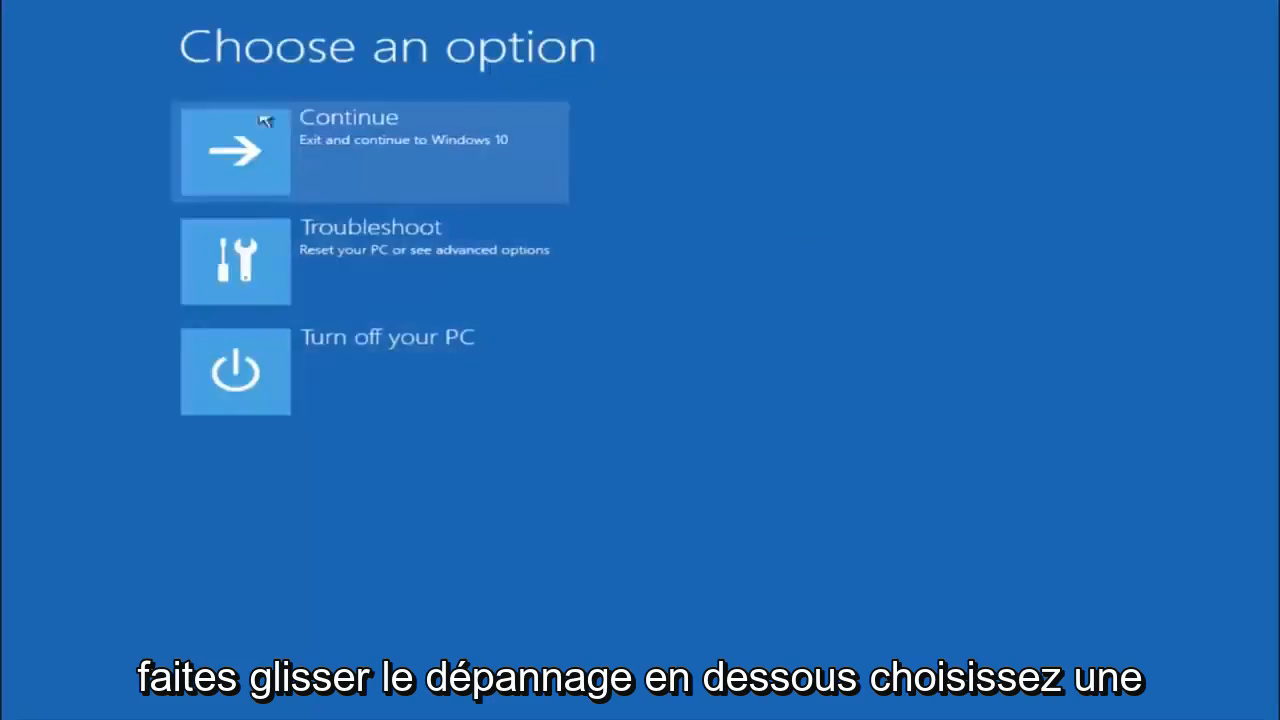
pyautogui.click(247, 260)
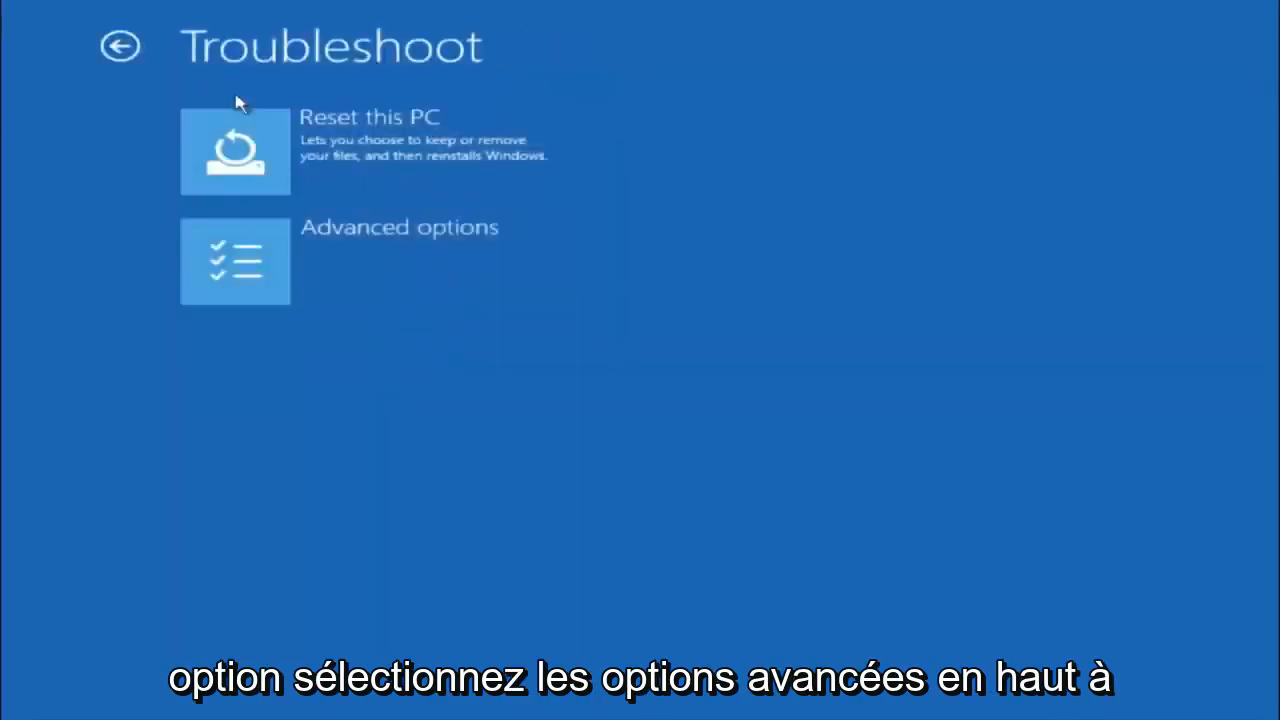
pyautogui.click(300, 255)
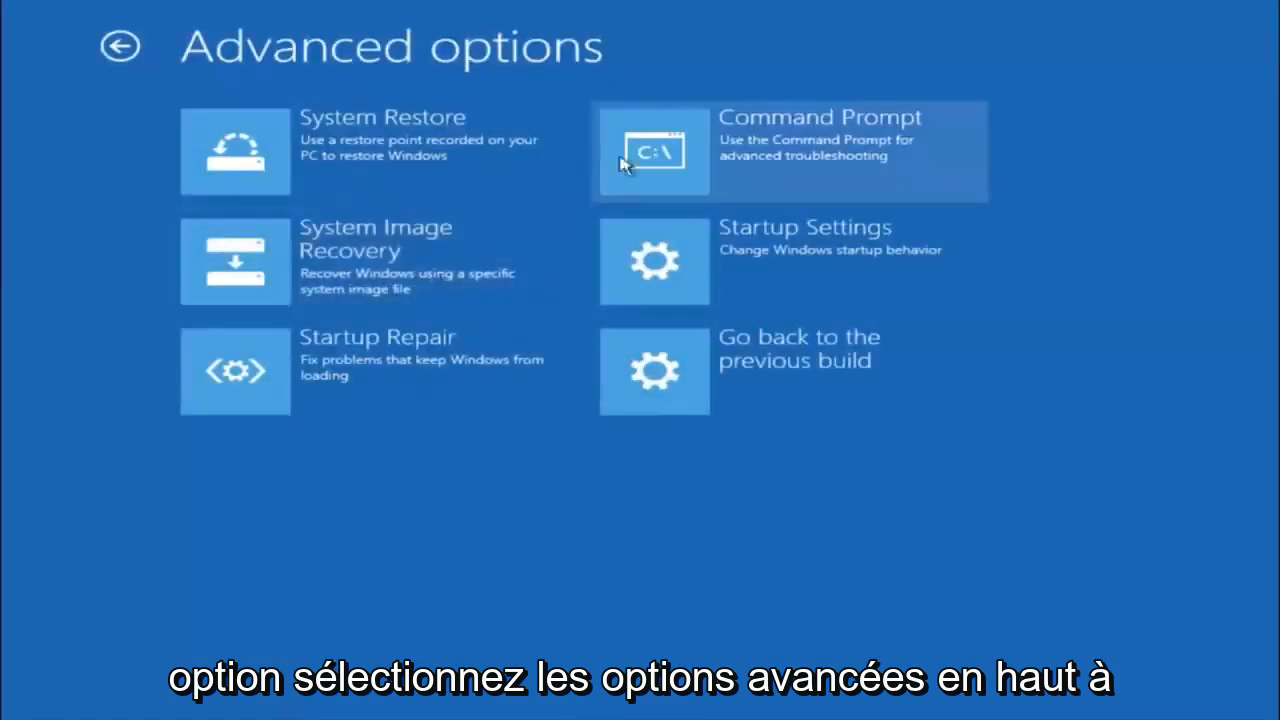
pyautogui.click(762, 164)
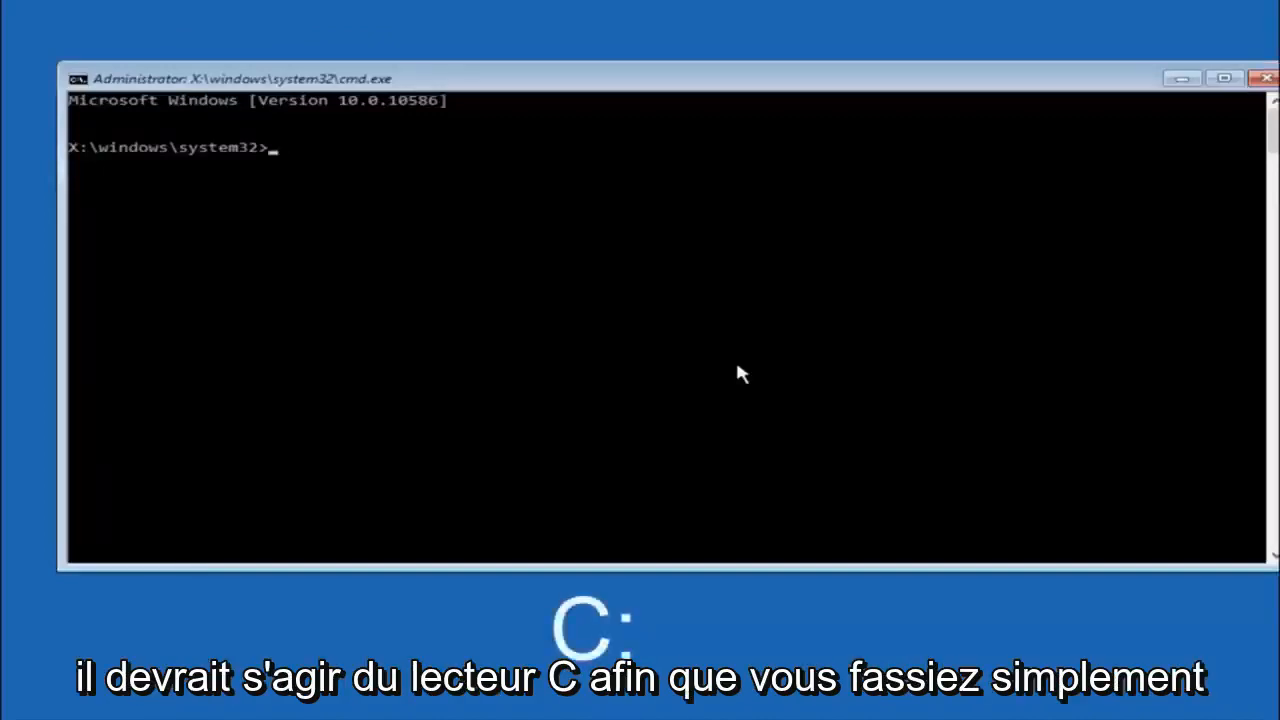
pyautogui.write('c:')
# - Switch to drive C:, list it with dir, and cd into \windows\system32\config
pyautogui.press('Return')
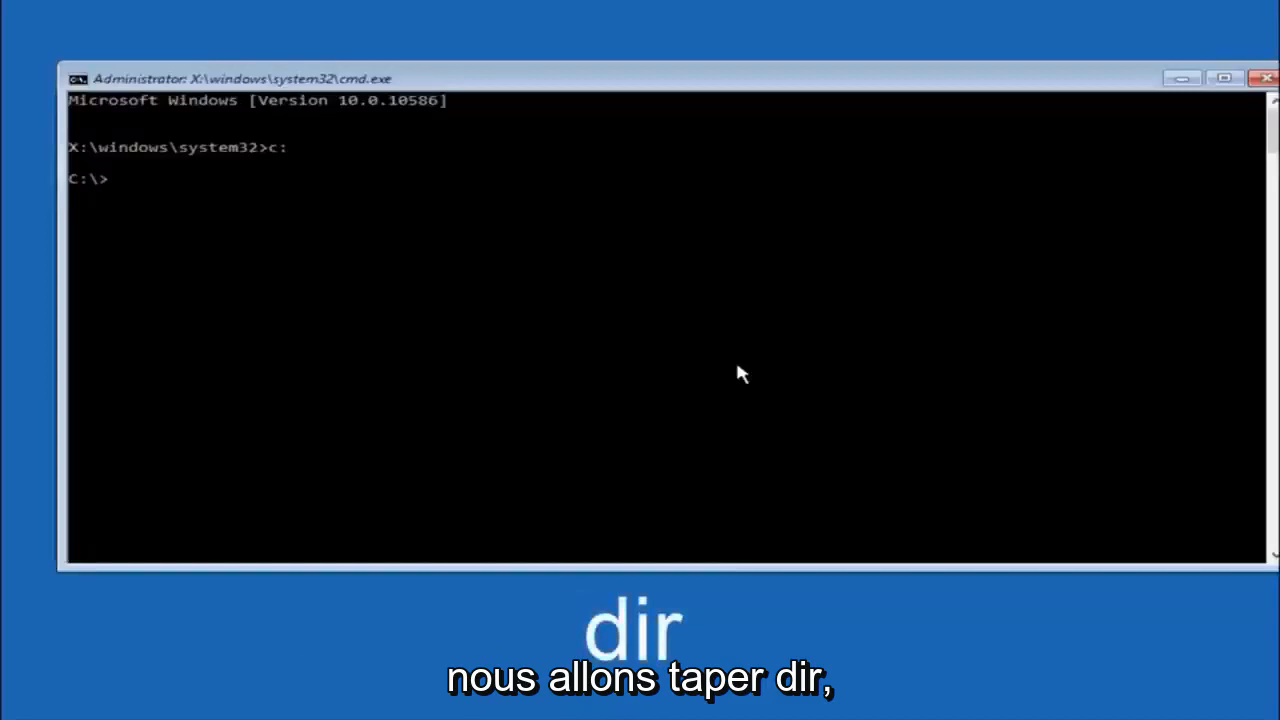
pyautogui.write('dir')
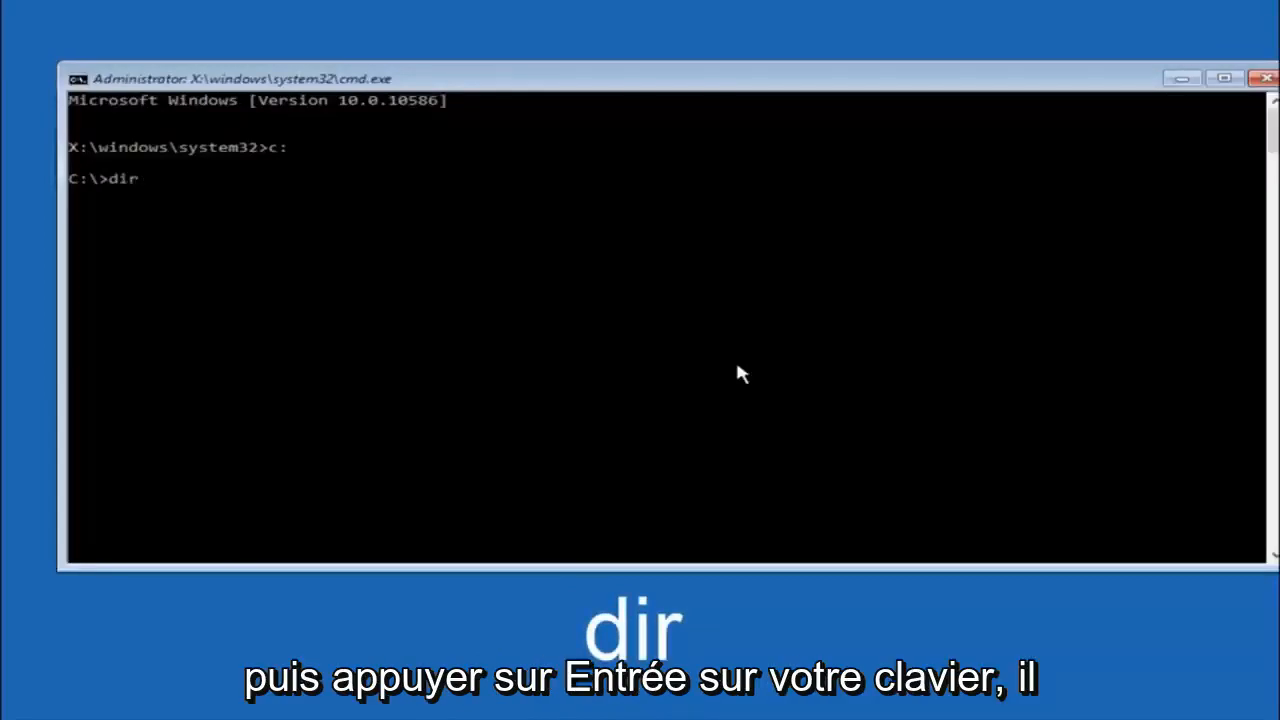
pyautogui.press('Return')
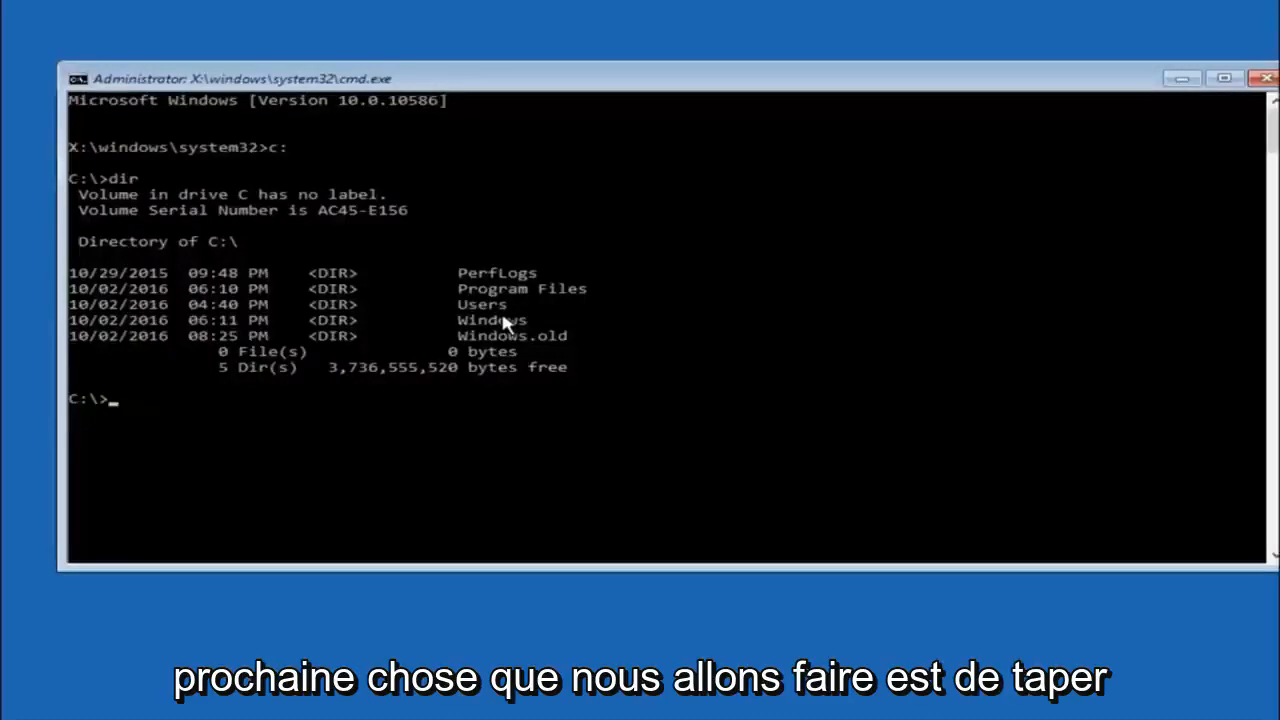
pyautogui.write('cd')
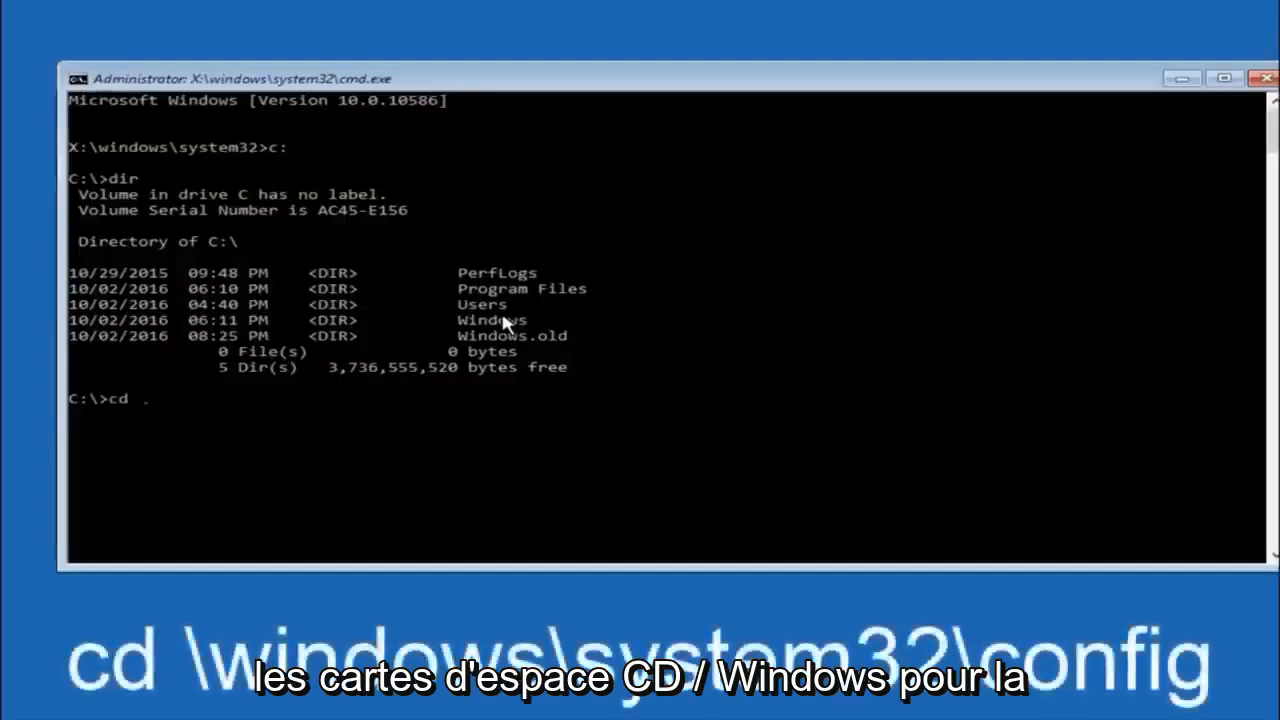
pyautogui.write(' \\windows')
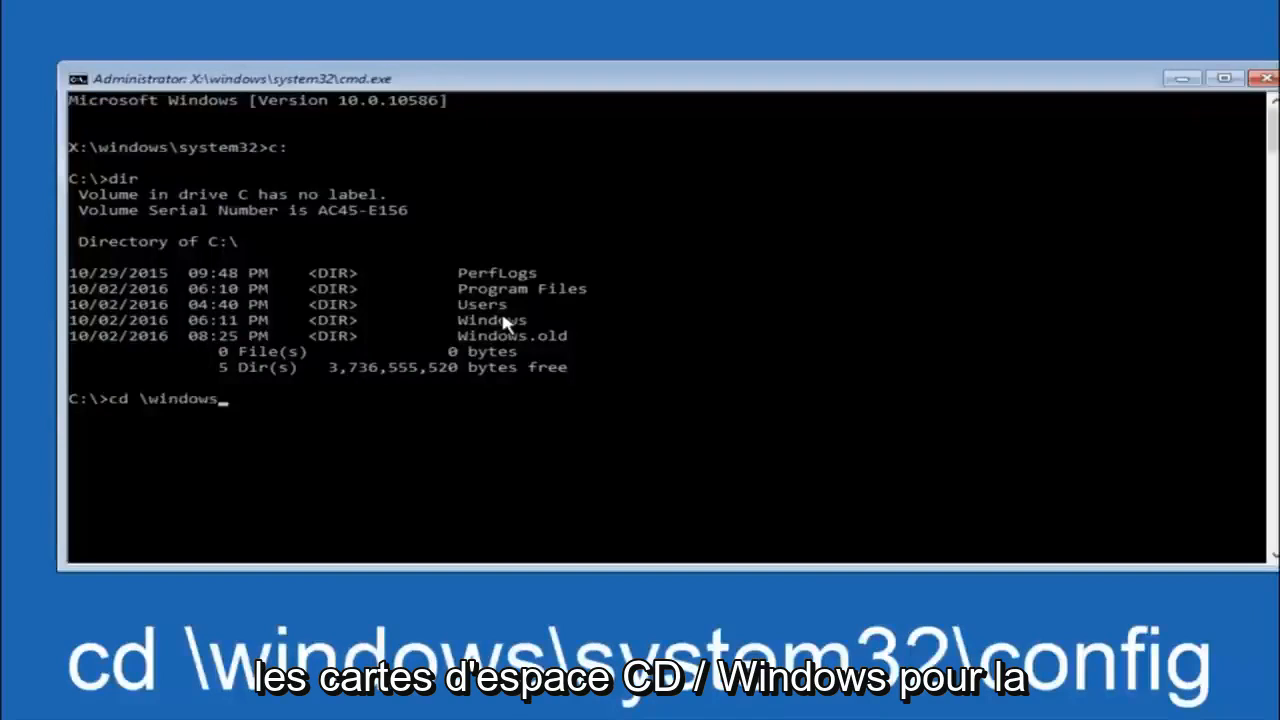
pyautogui.write('\\syst')
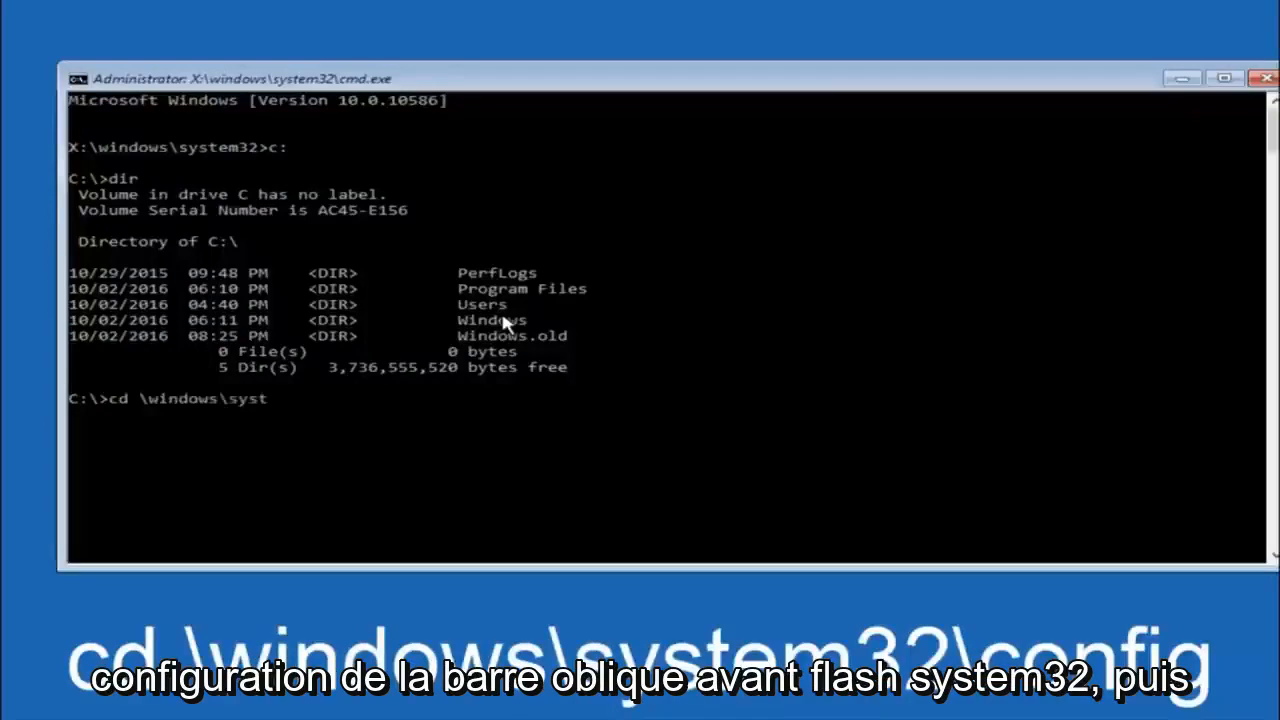
pyautogui.write('em32')
pyautogui.write('\\config')
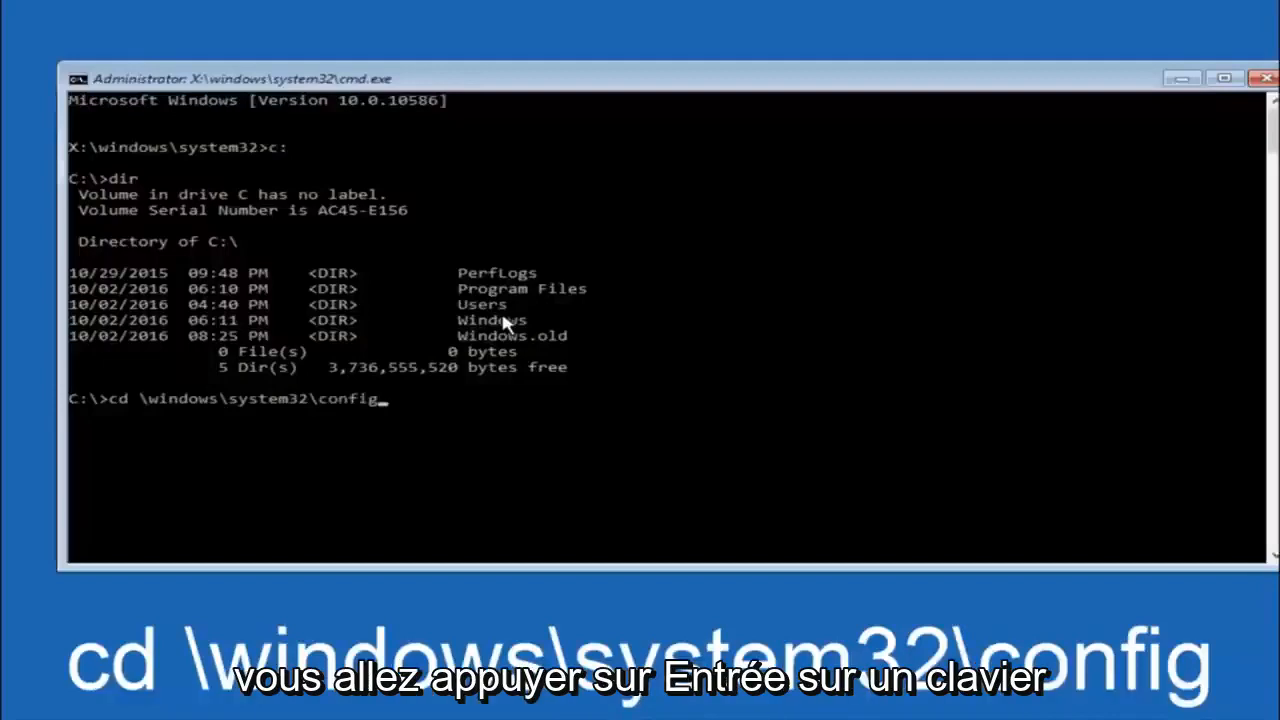
pyautogui.press('Return')
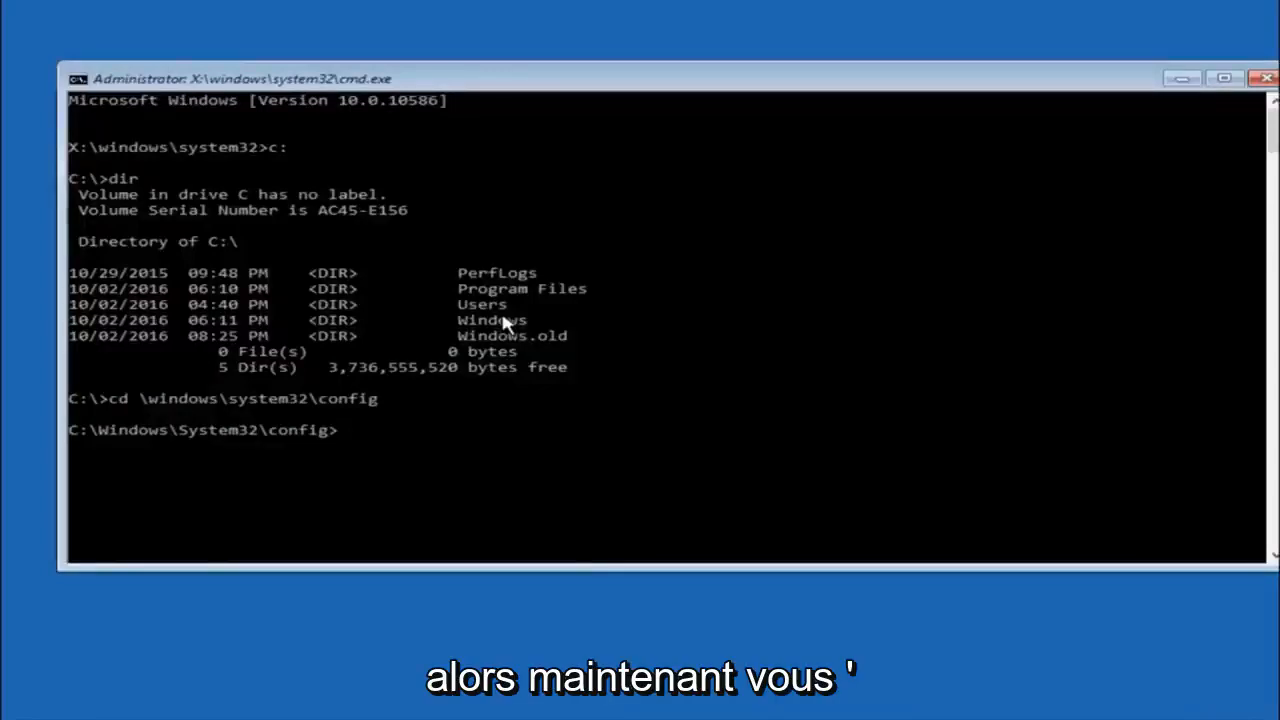
pyautogui.write('md ')
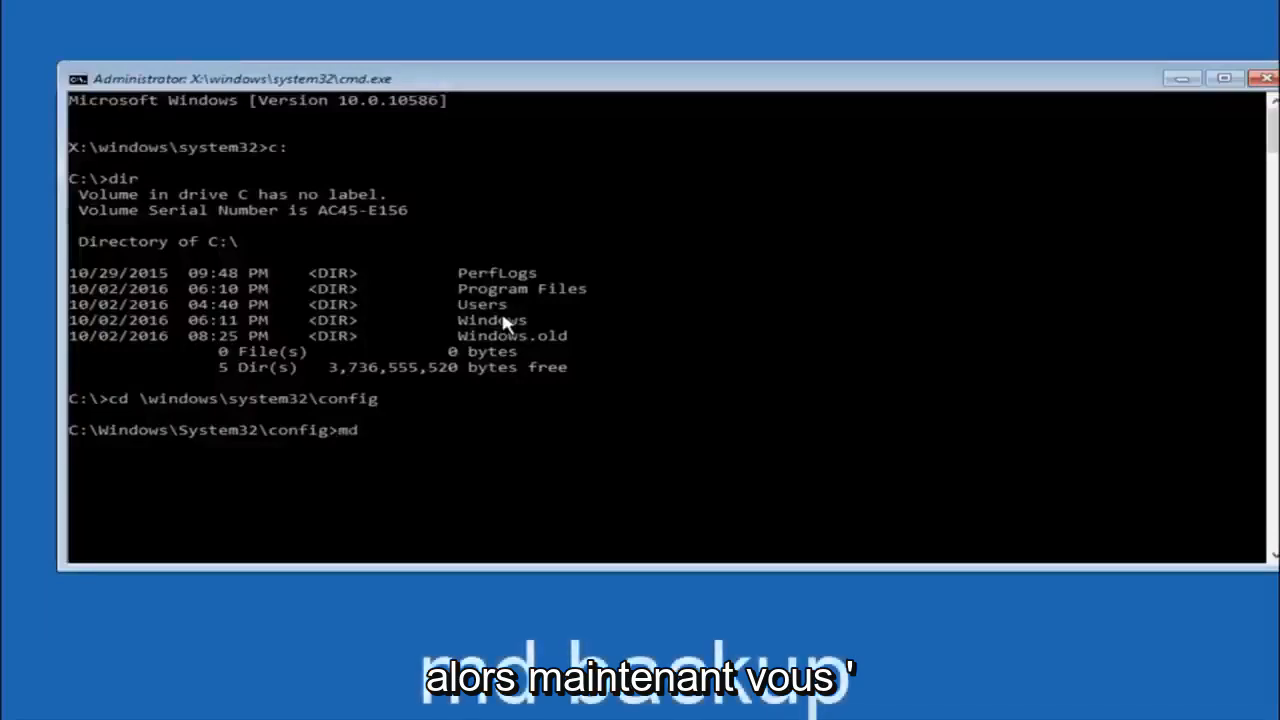
pyautogui.write('backup')
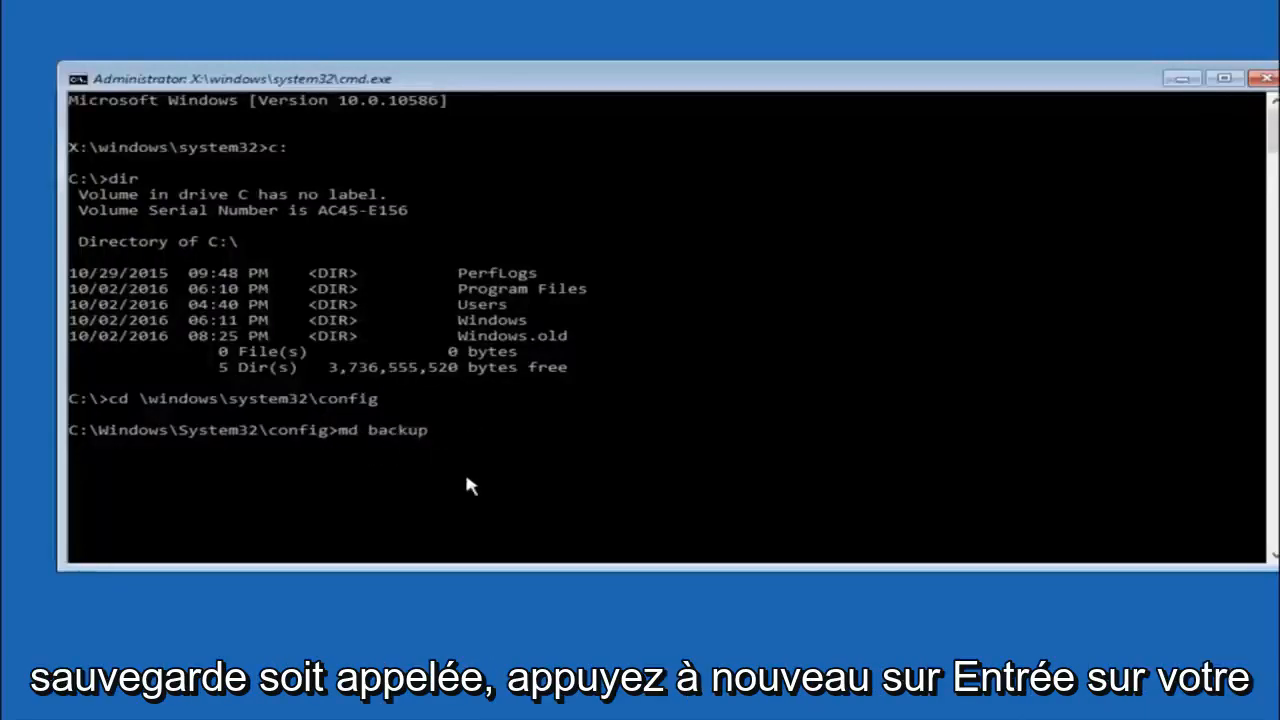
# - Create a 'backup' folder in the config directory with md backup
pyautogui.press('Return')
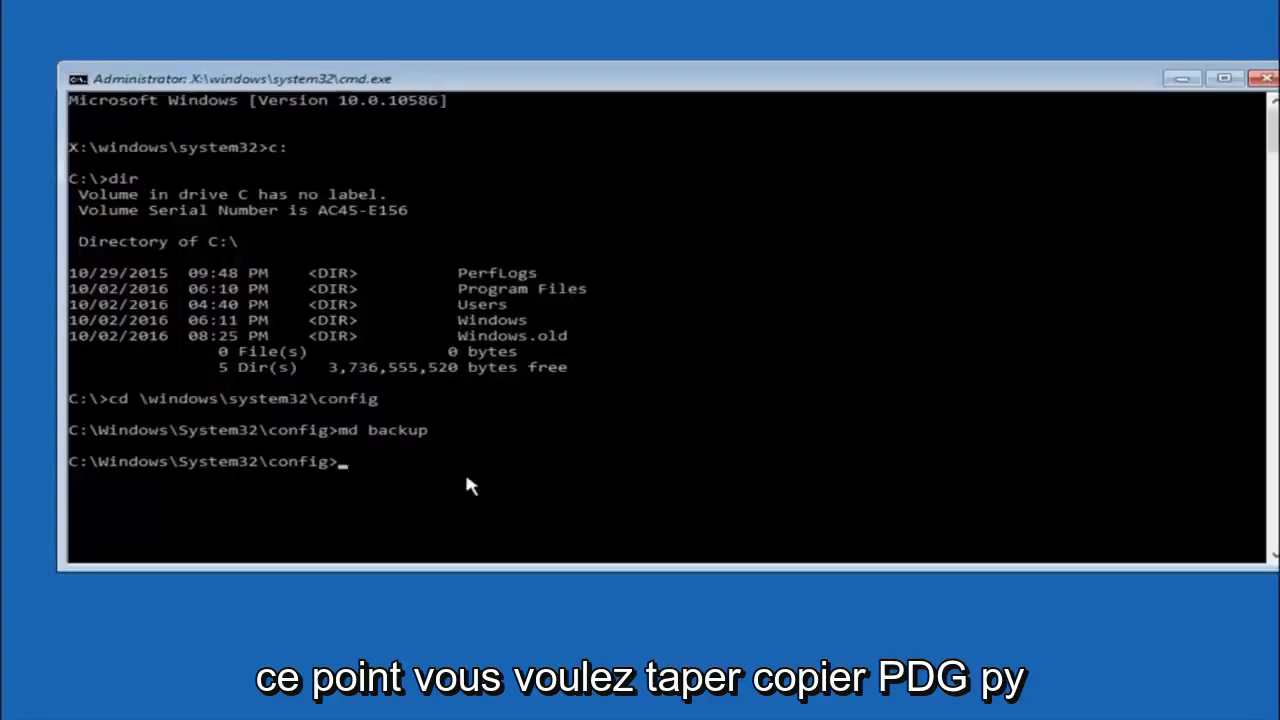
pyautogui.write('copy ')
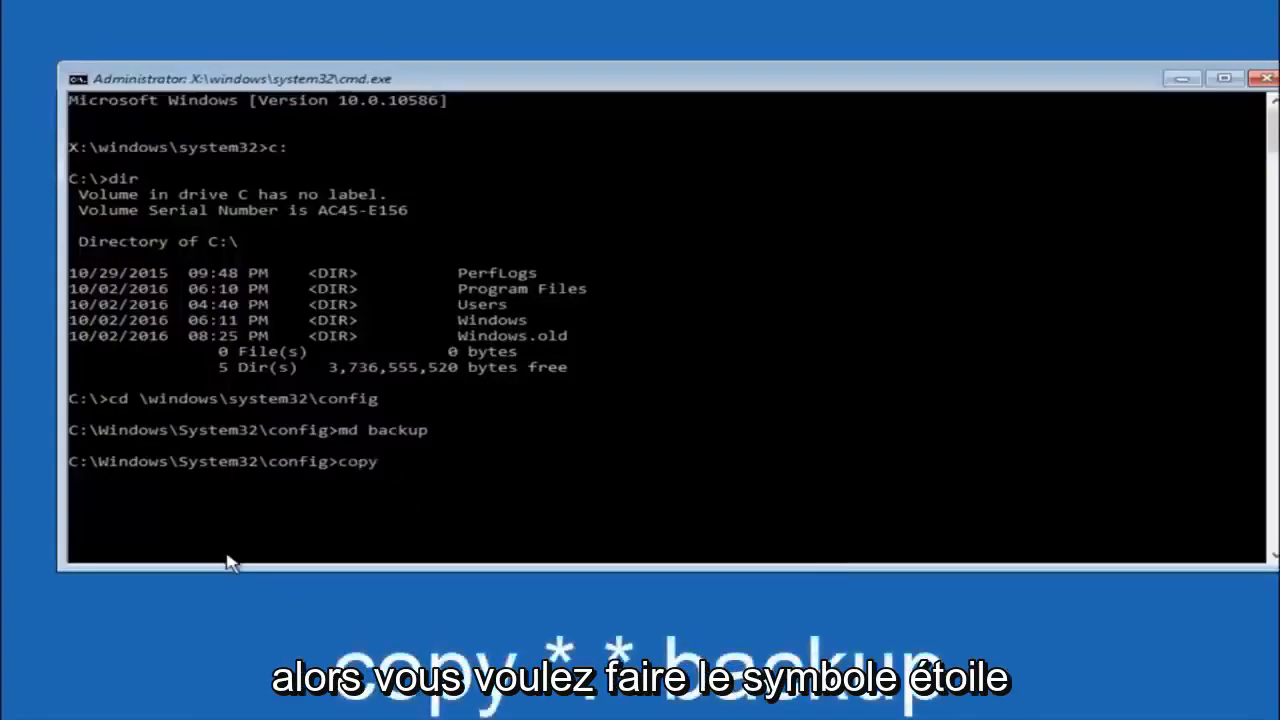
pyautogui.write('*')
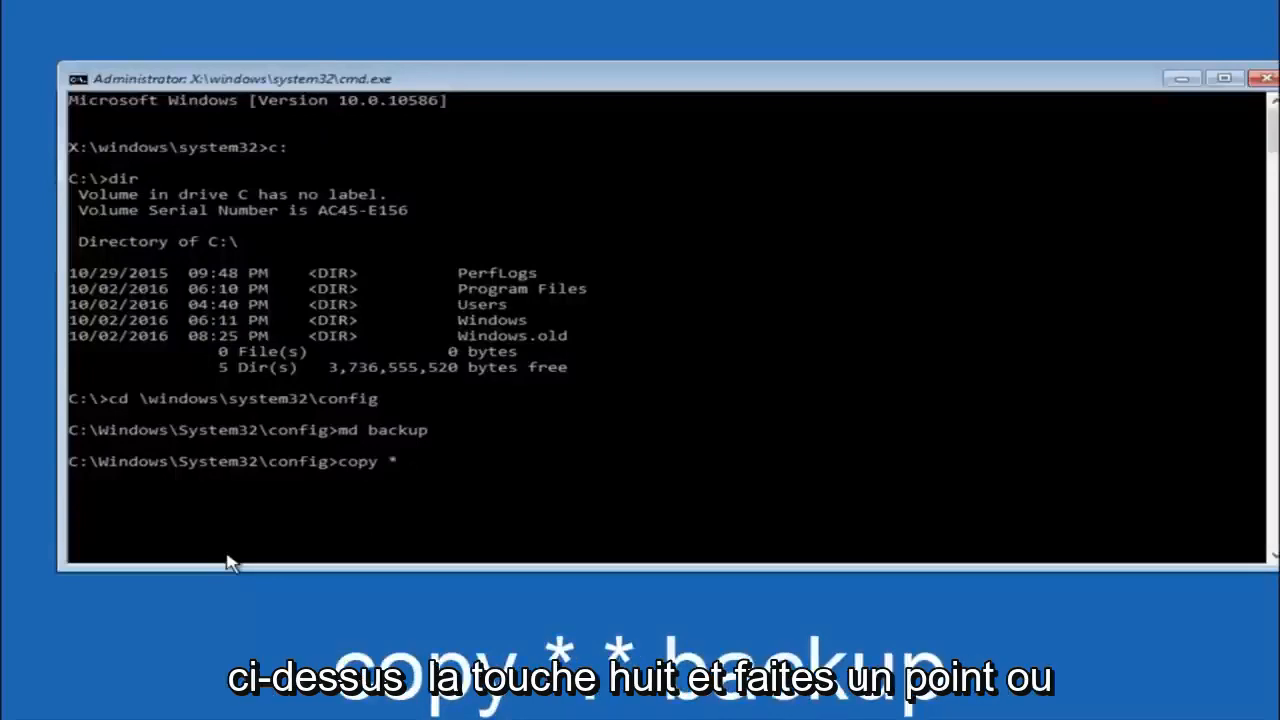
pyautogui.write('.')
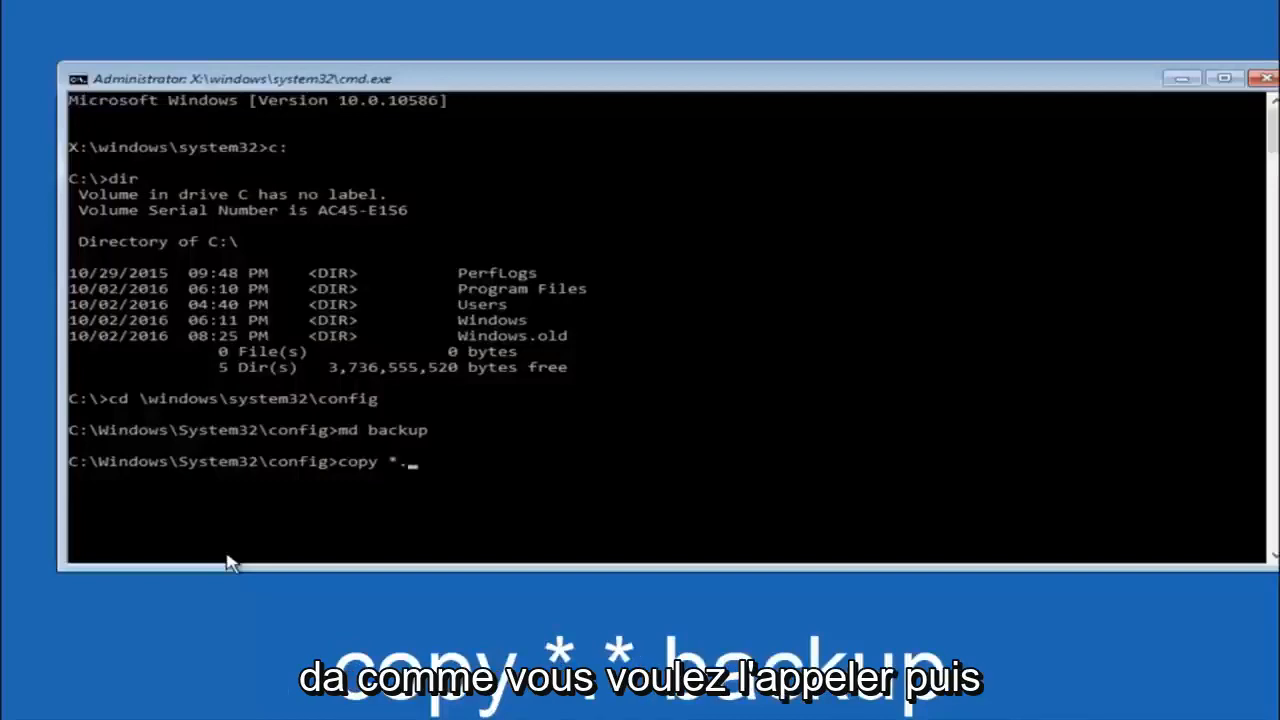
pyautogui.write('*')
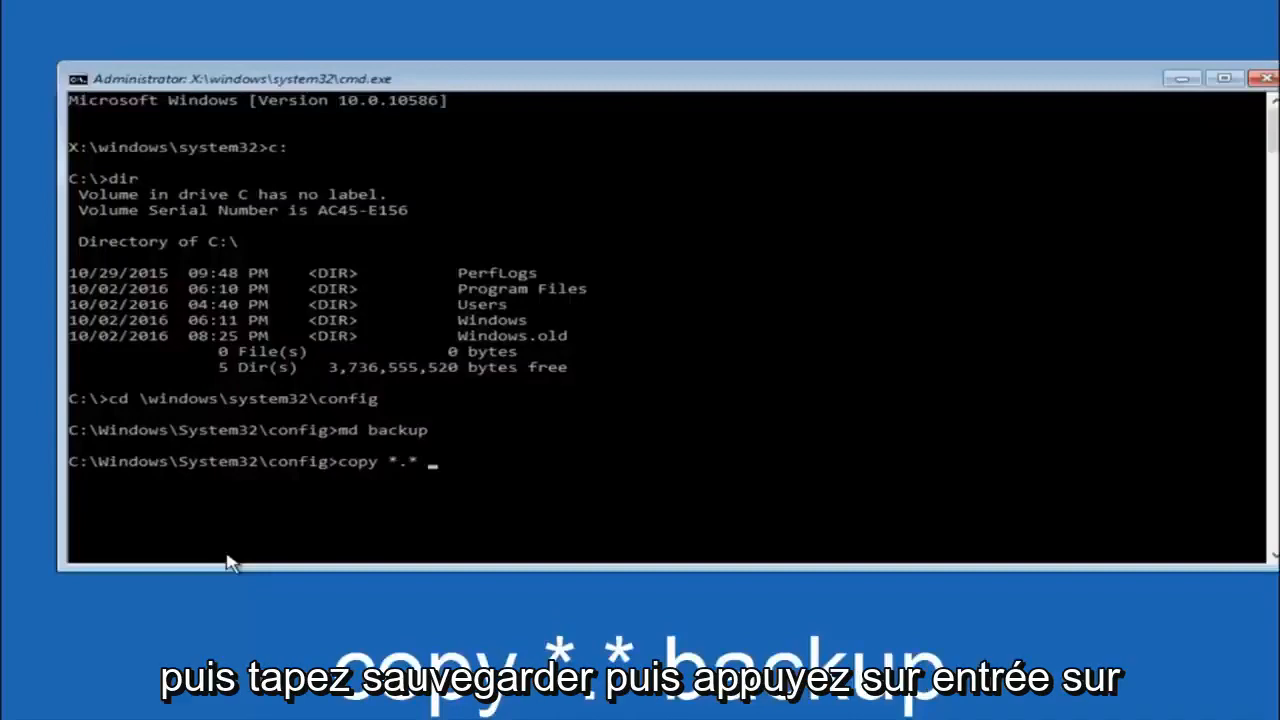
pyautogui.write(' back')
pyautogui.write('up')
# - Copy all ten config files into the backup folder with copy *.* backup
pyautogui.press('Return')
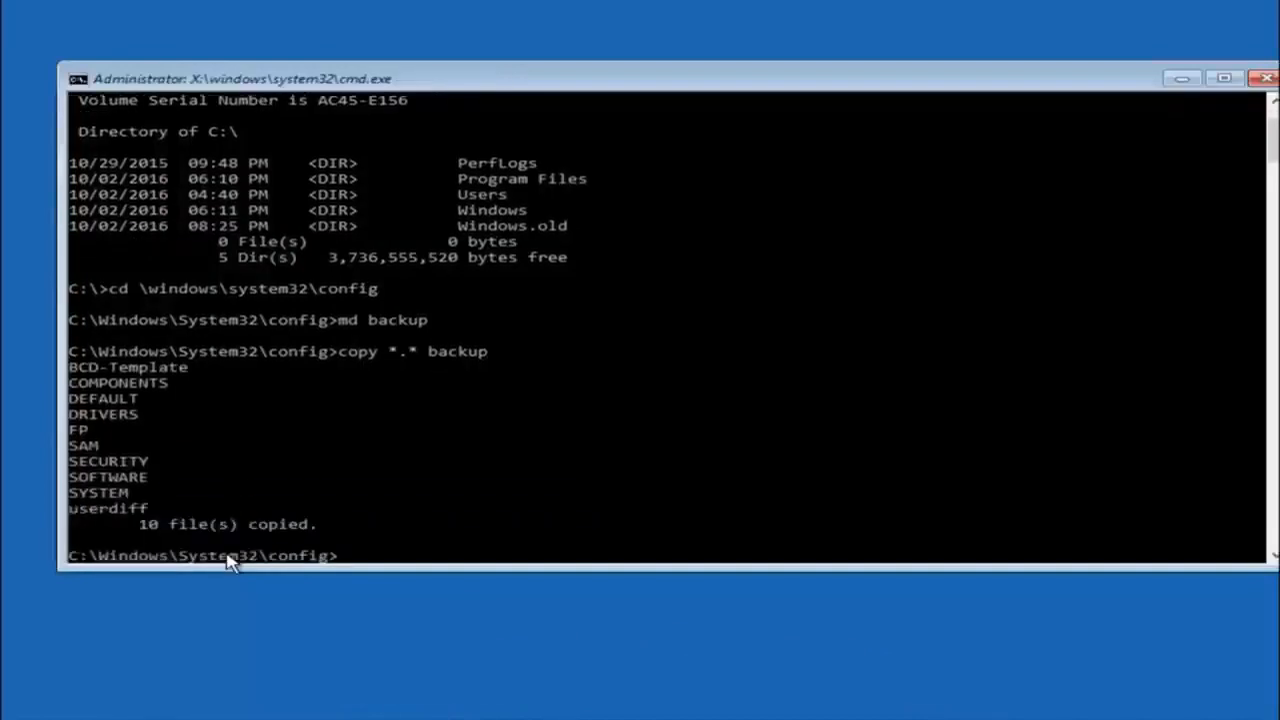
pyautogui.write('cd')
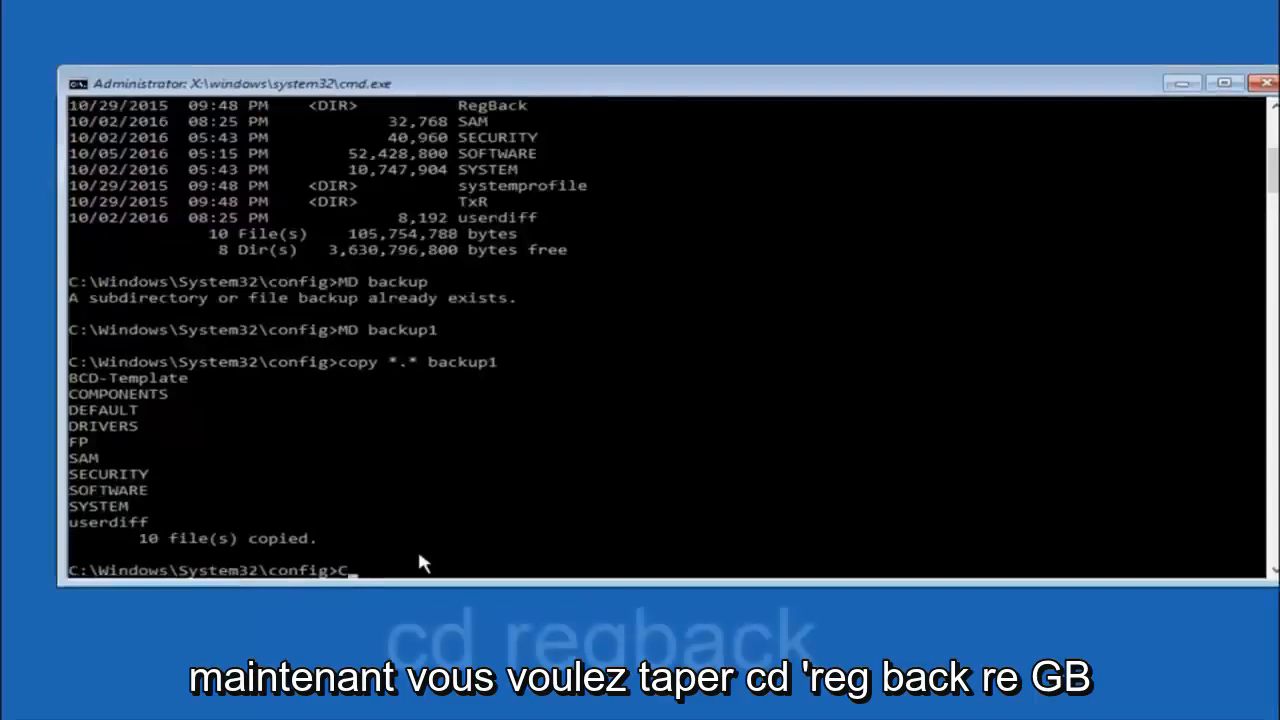
pyautogui.write(' r')
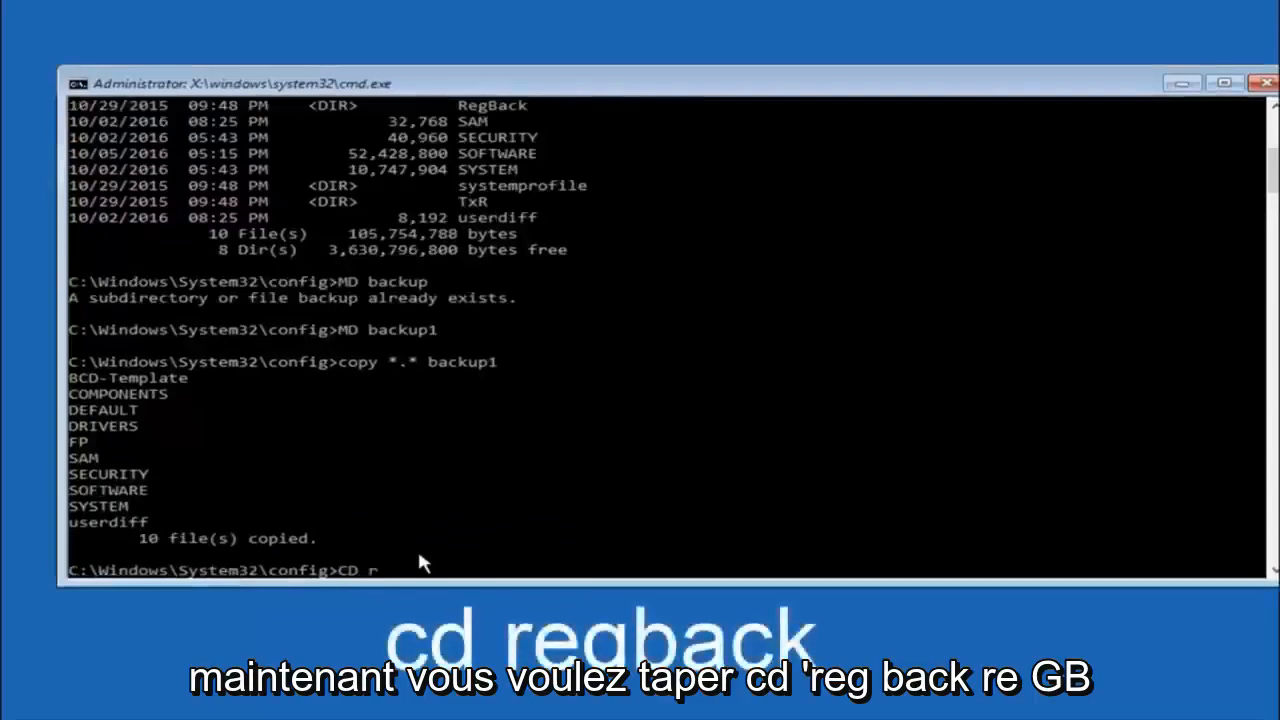
pyautogui.write('eg')
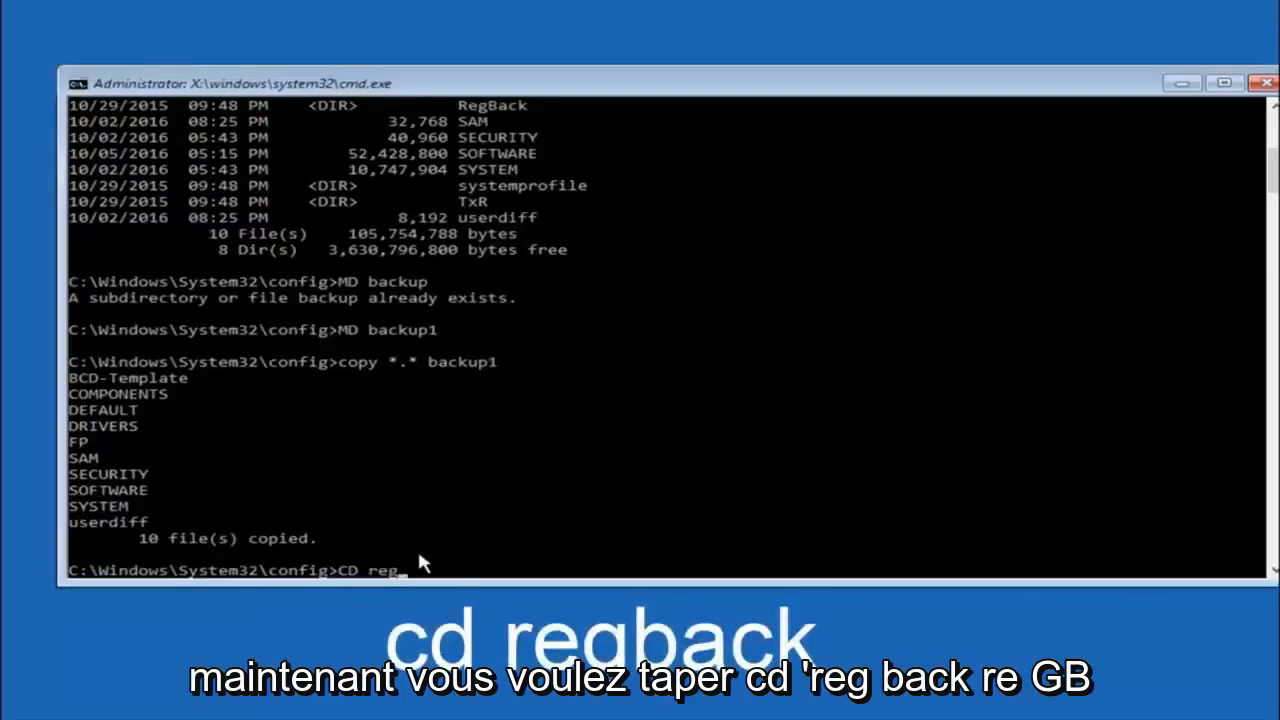
pyautogui.write('back')
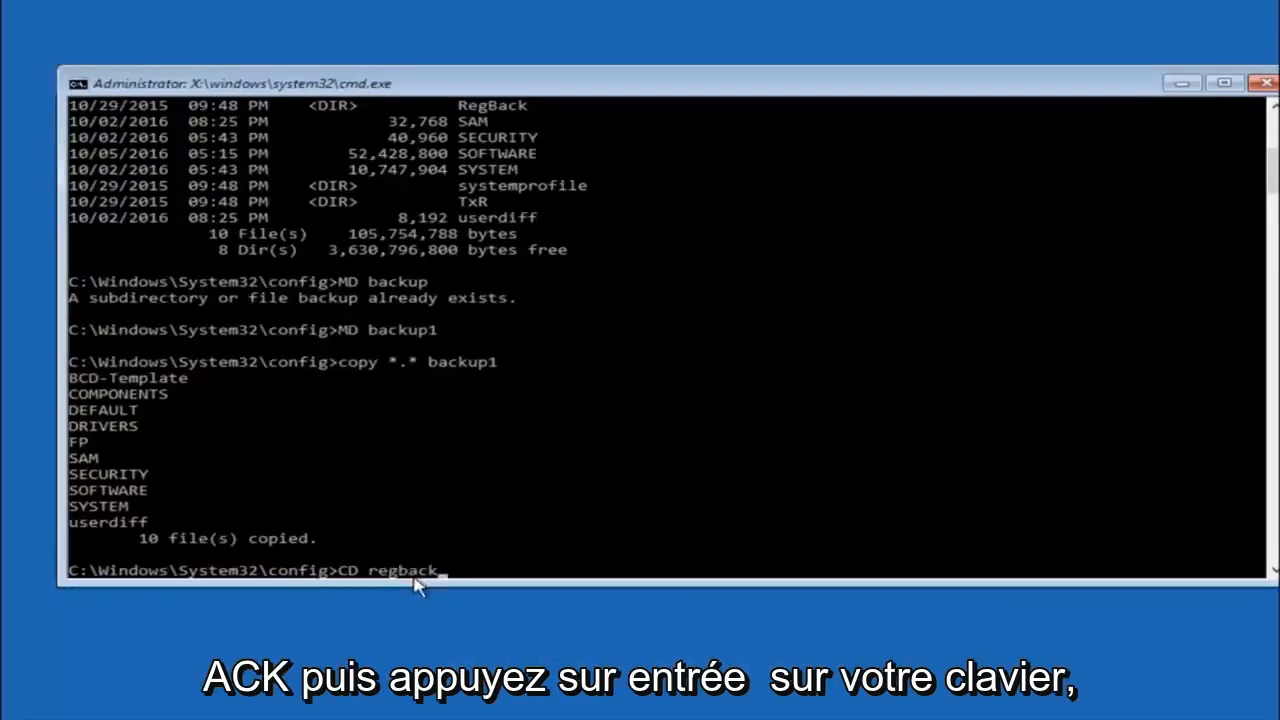
# - Enter the RegBack folder and list its five registry hive files with dir
pyautogui.press('Return')
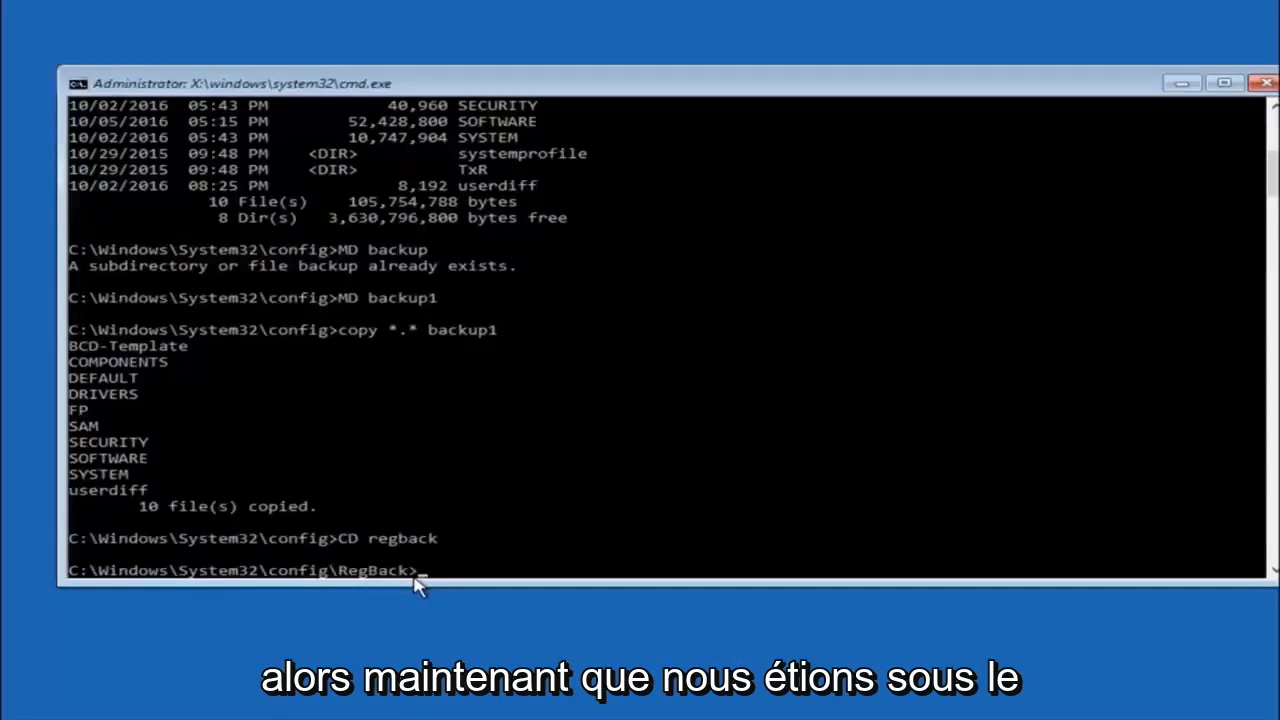
pyautogui.write('d')
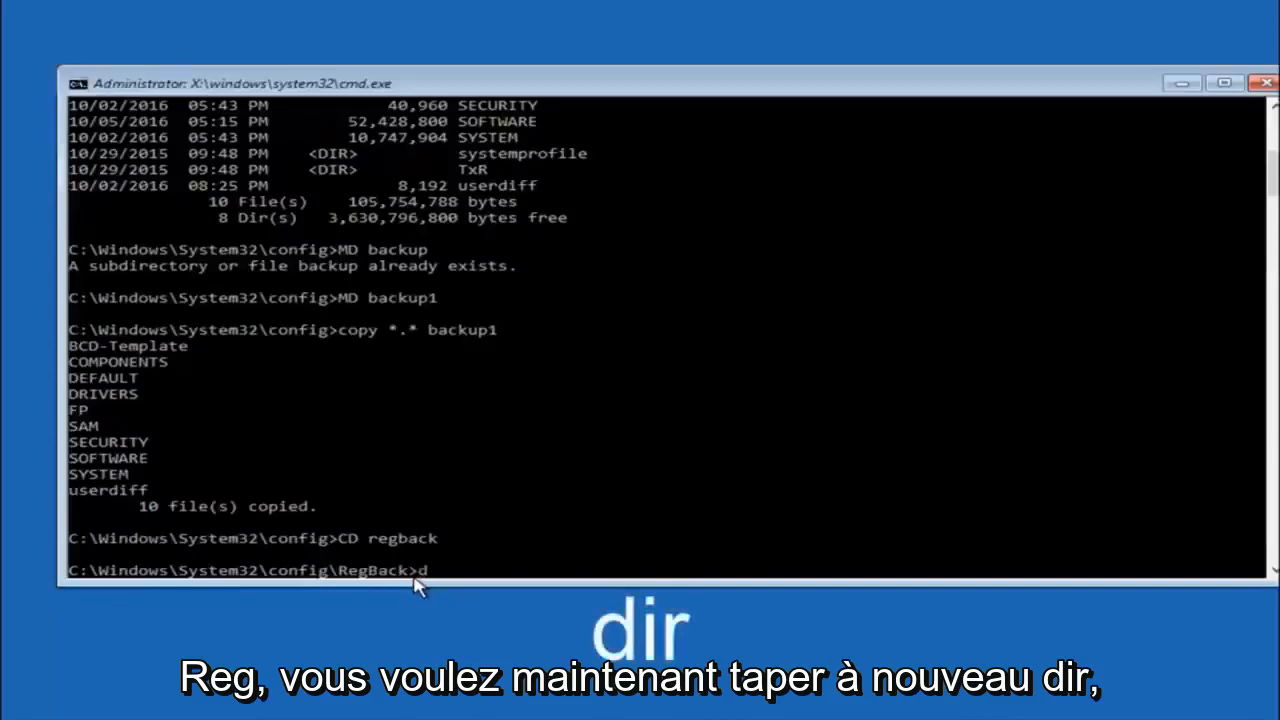
pyautogui.write('ir')
pyautogui.press('Return')
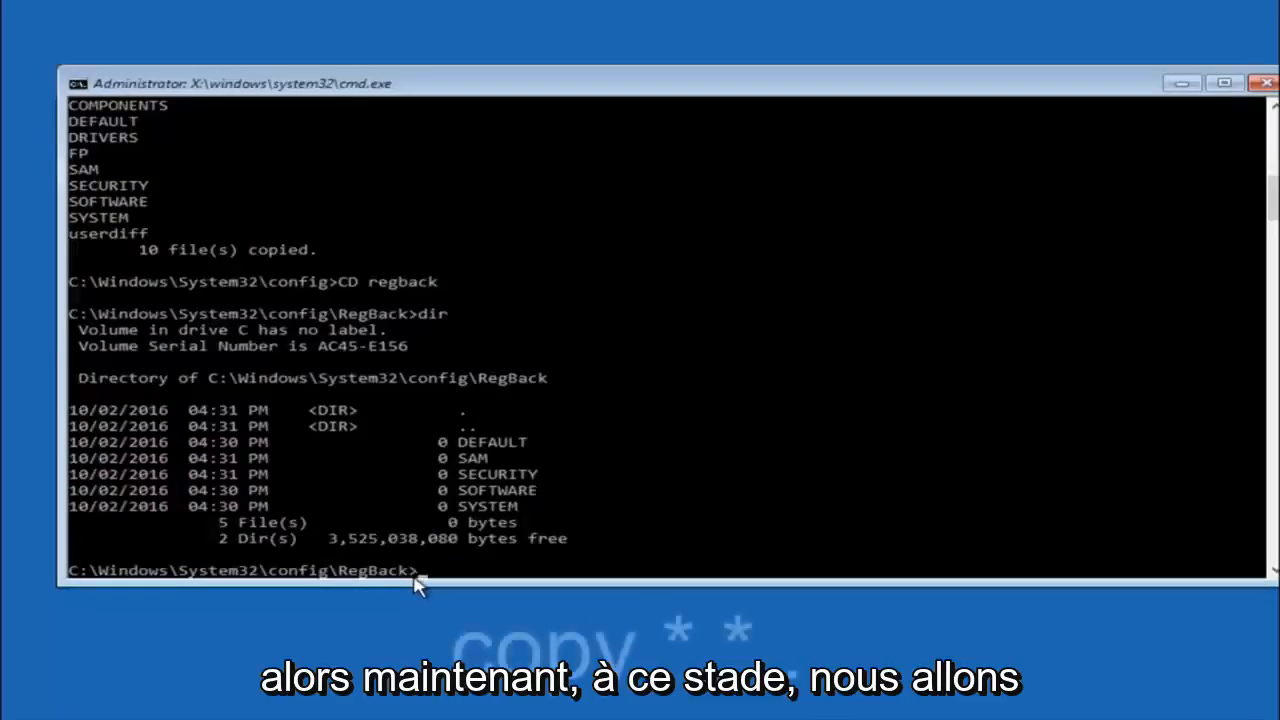
pyautogui.write('copy')
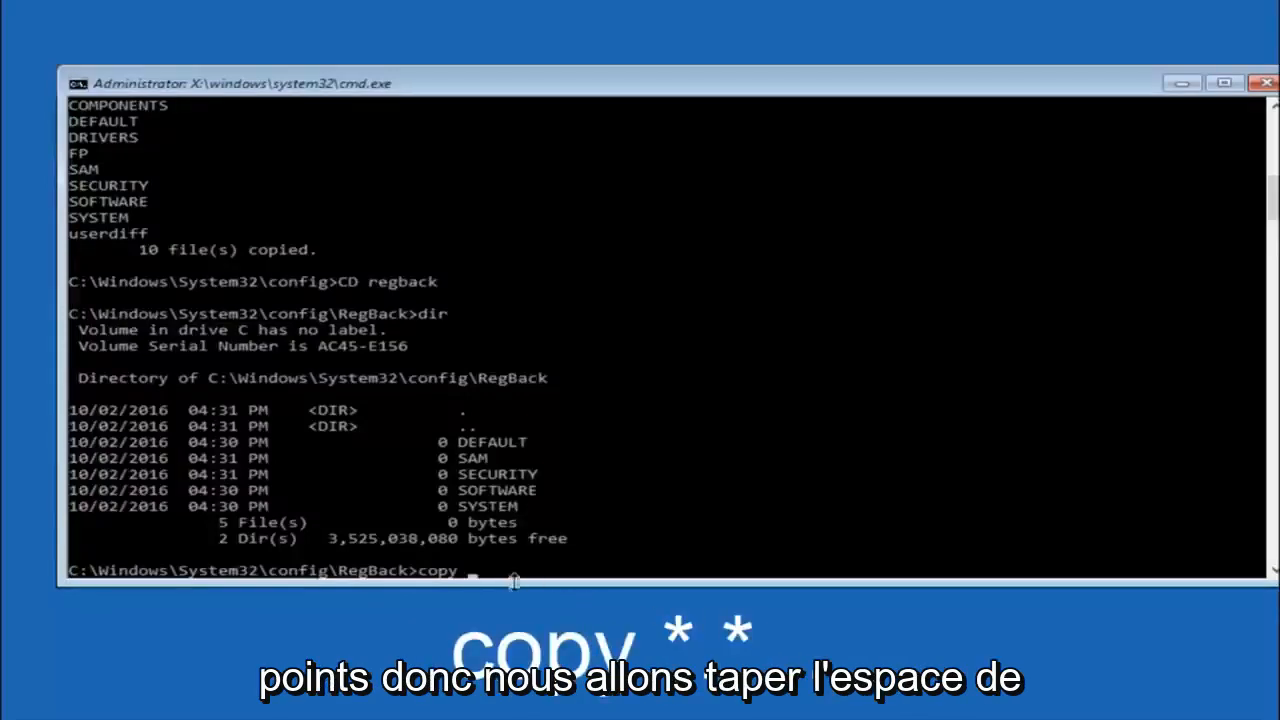
# - Copy all RegBack hives up into the config folder with copy *.* .., answering A to overwrite every file
pyautogui.click(478, 572)
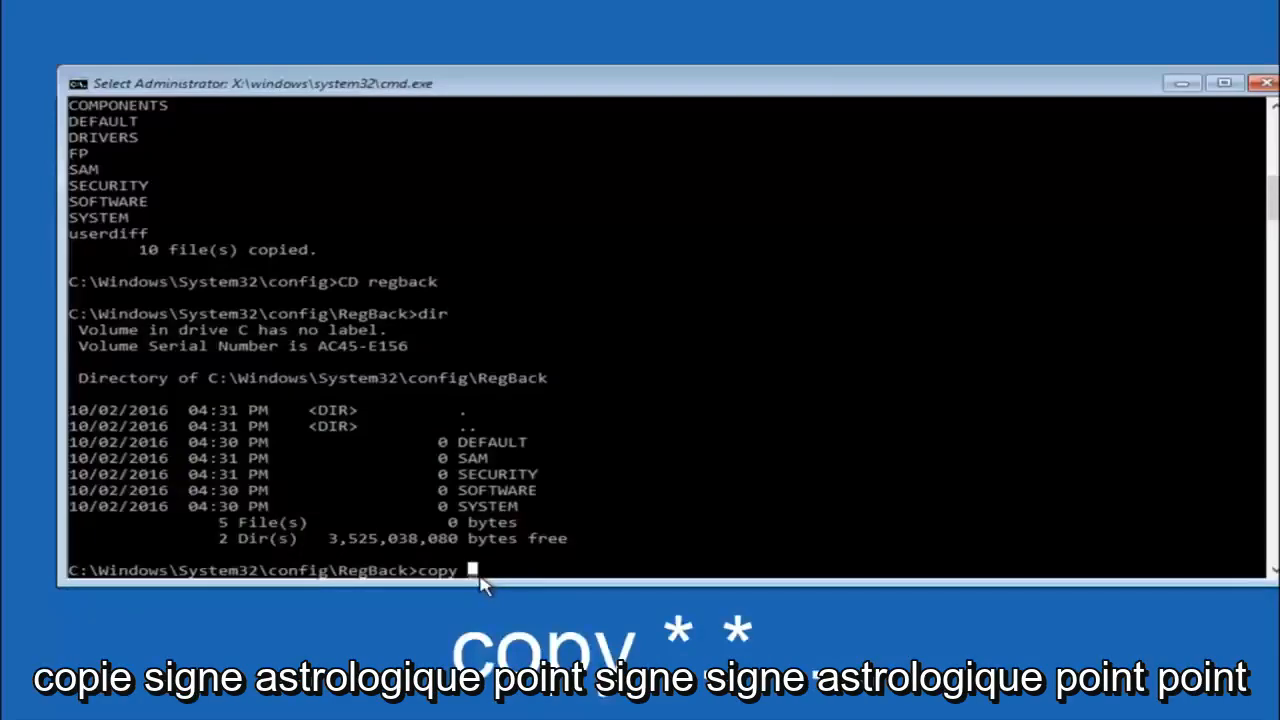
pyautogui.write('*.')
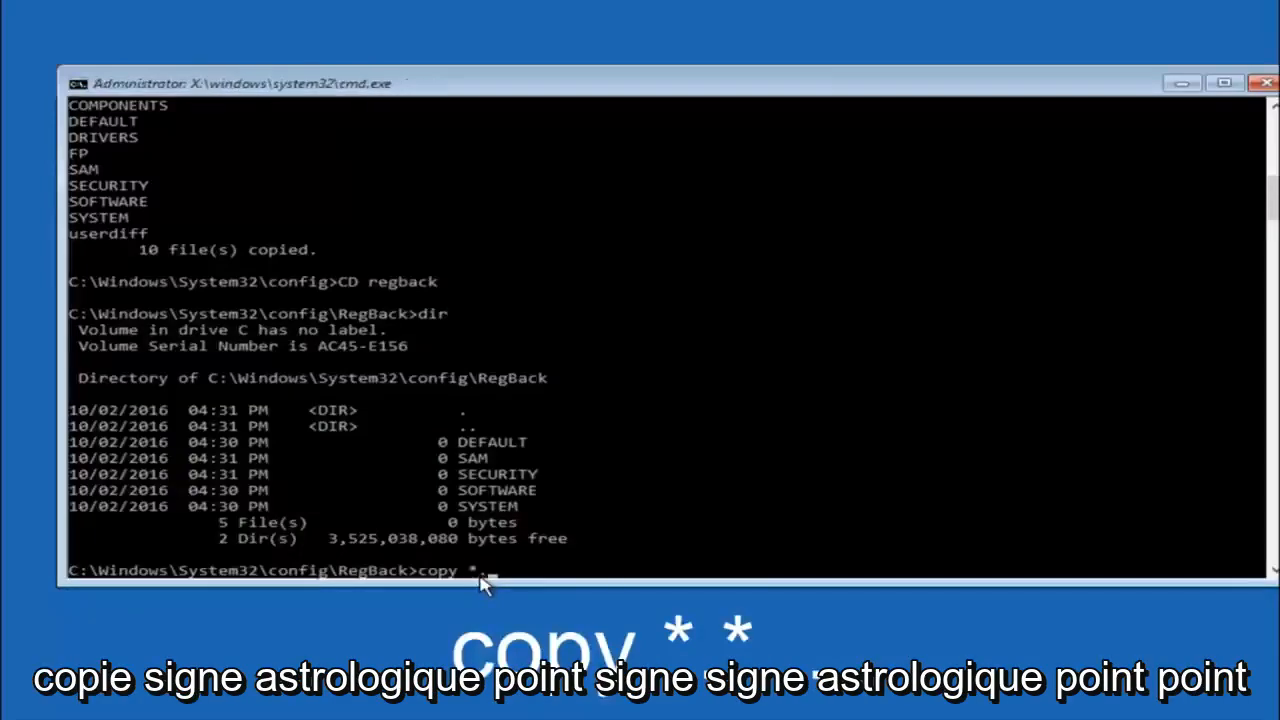
pyautogui.write('*')
pyautogui.press('BackSpace')
pyautogui.write('*')
pyautogui.write(' ..')
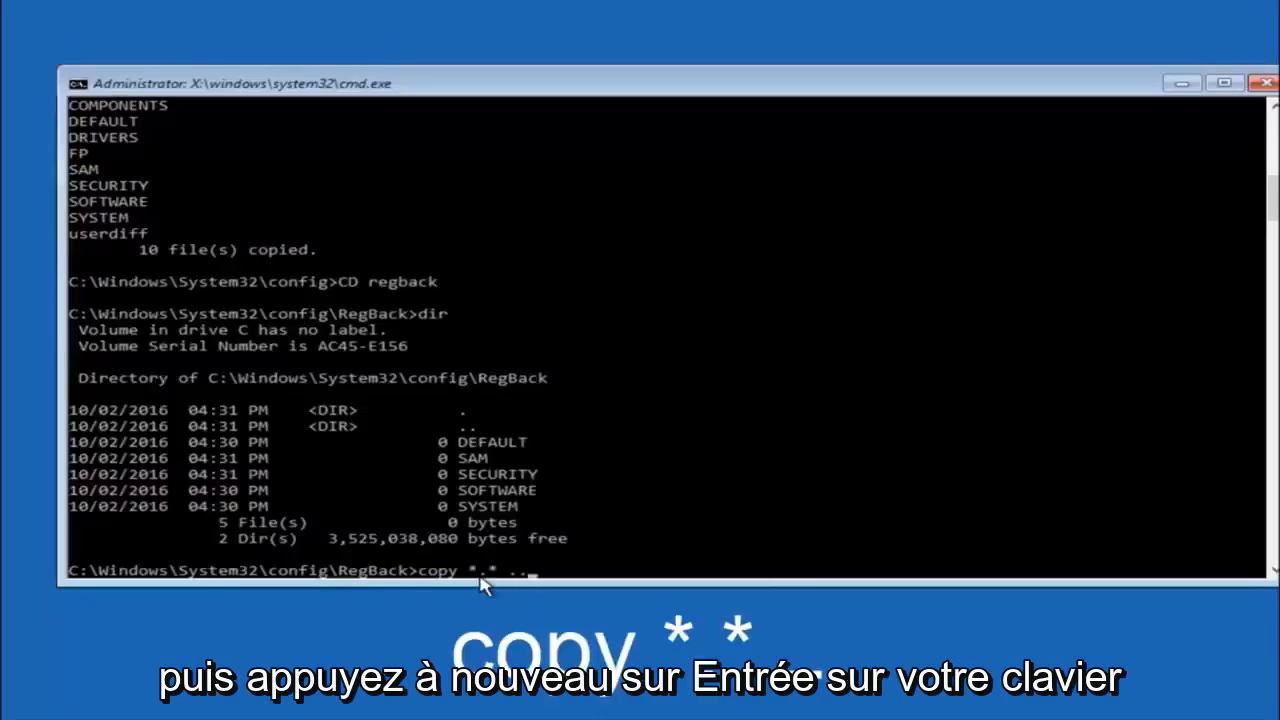
pyautogui.press('Return')
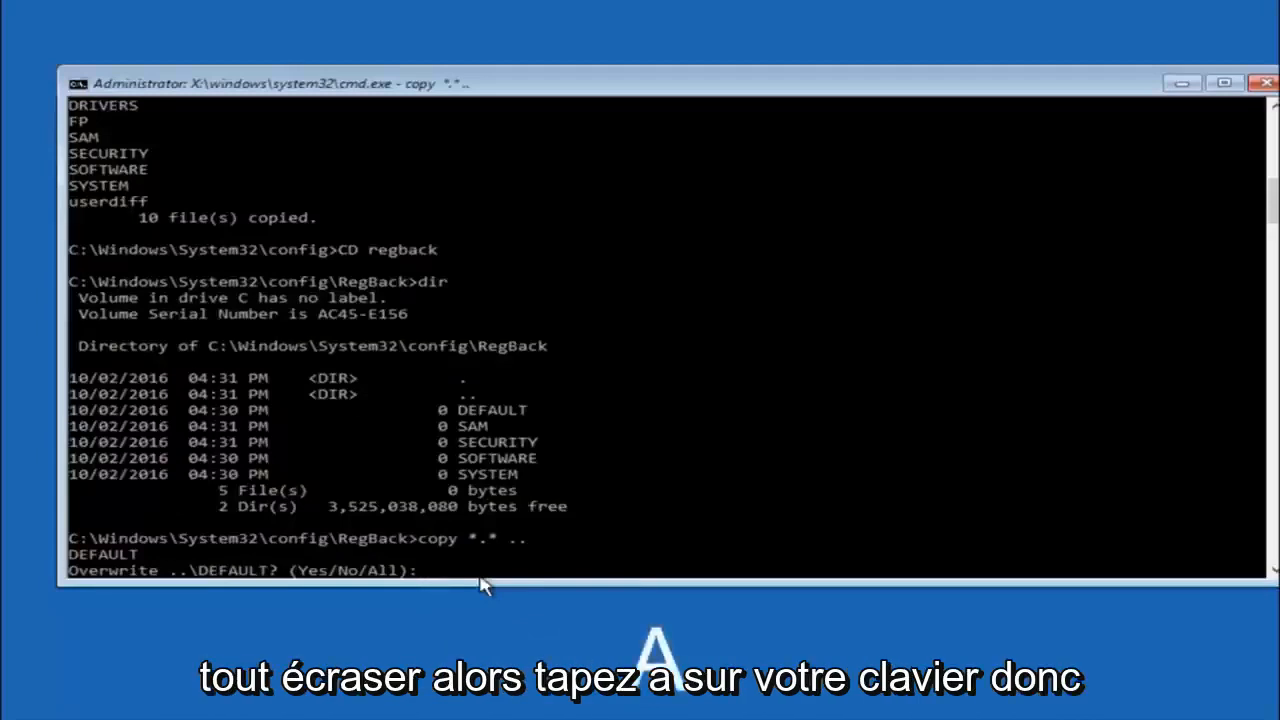
pyautogui.write('A')
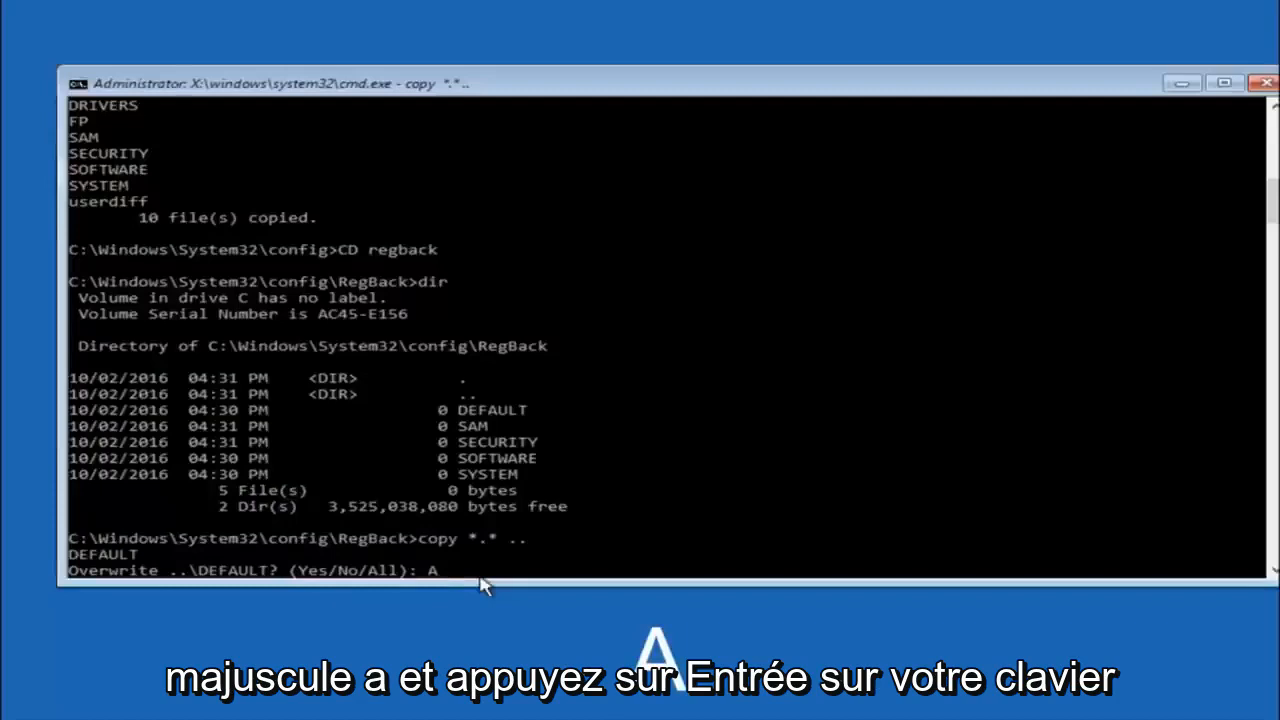
pyautogui.press('Return')
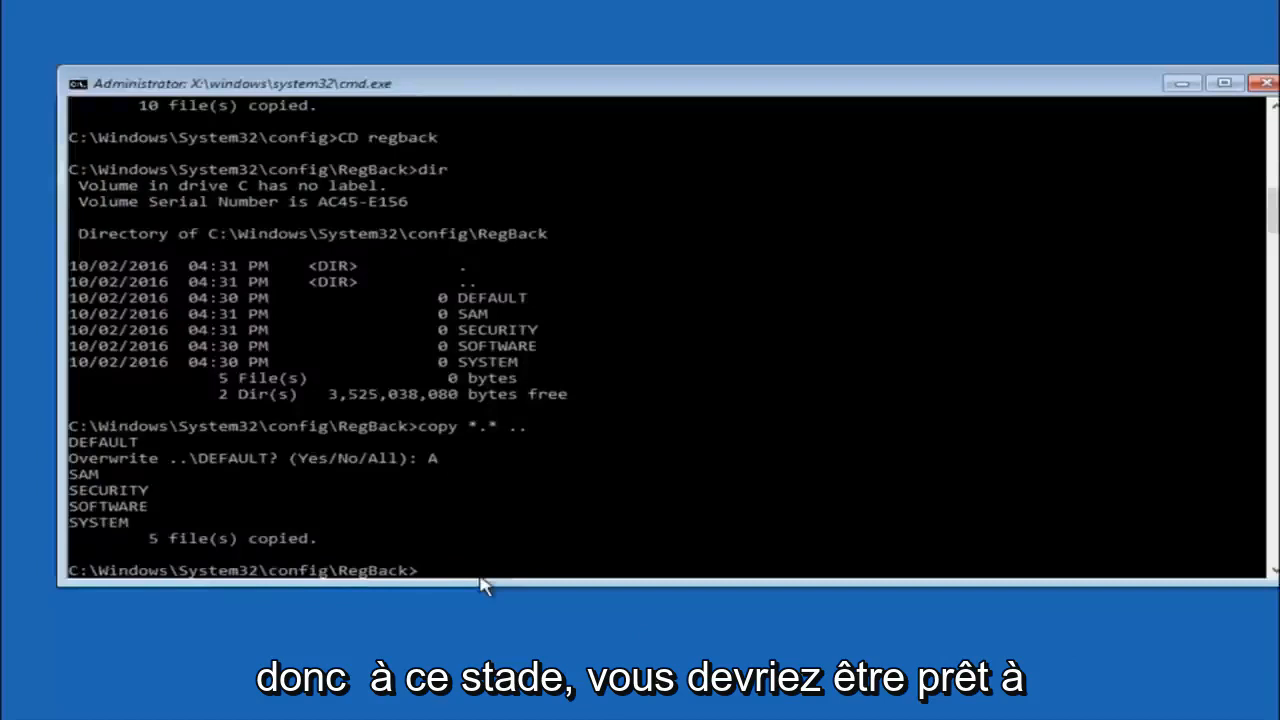
# - Close the Command Prompt window to return to the Choose an option screen
pyautogui.click(1262, 83)
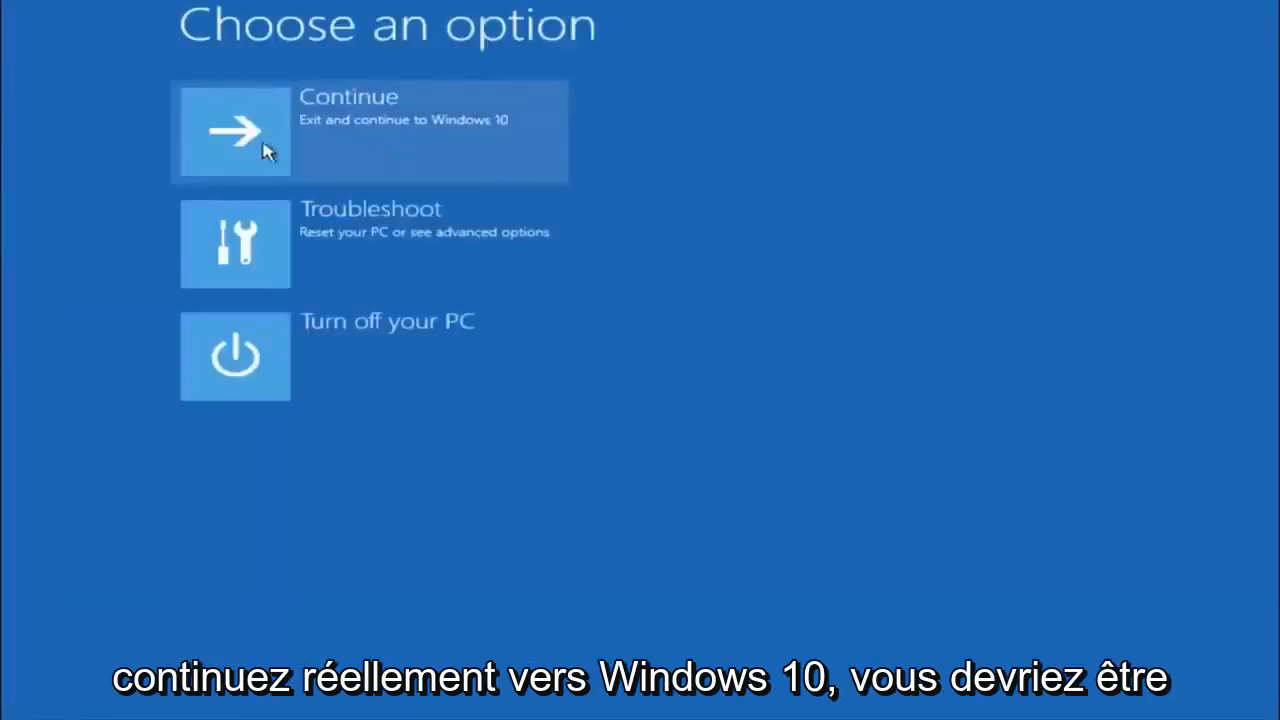